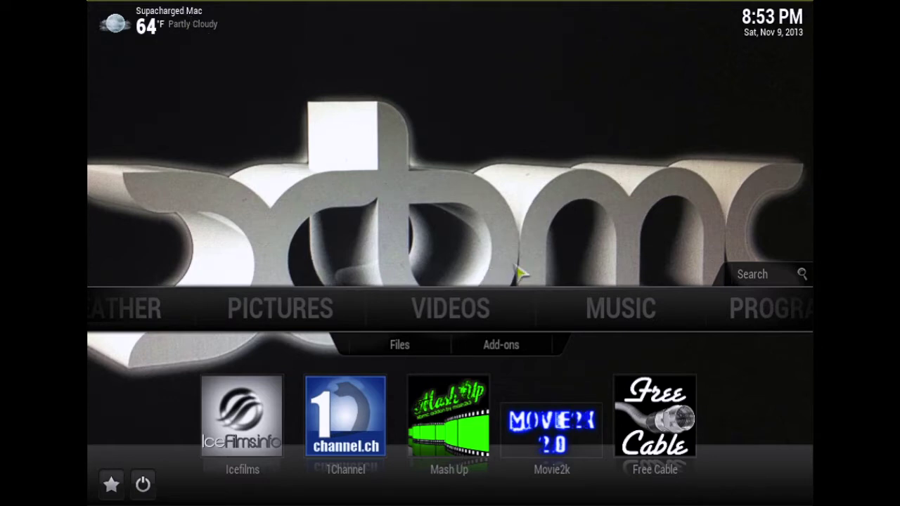
Step: Open the Weather category in the system settings to view its weather service options, and return to the settings overview
{"action": "key", "text": "Down"}
{"action": "key", "text": "Right"}
{"action": "key", "text": "Right"}
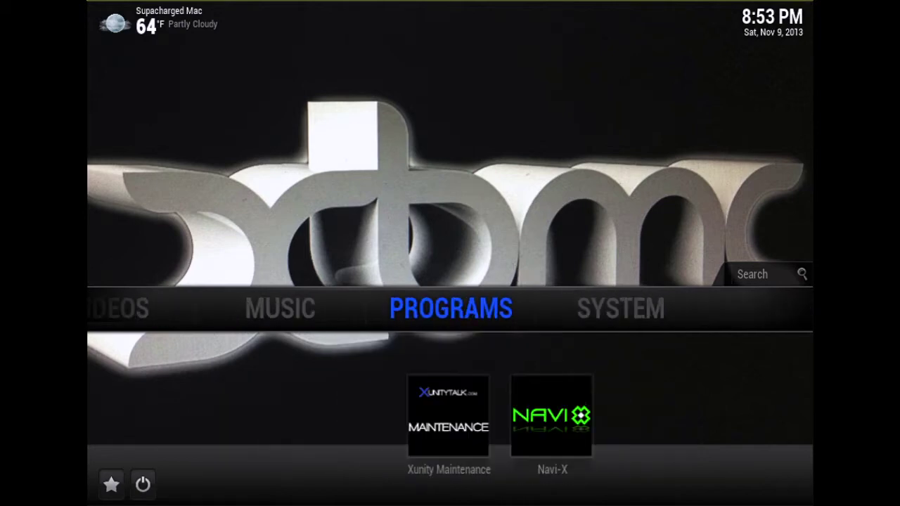
{"action": "key", "text": "Right"}
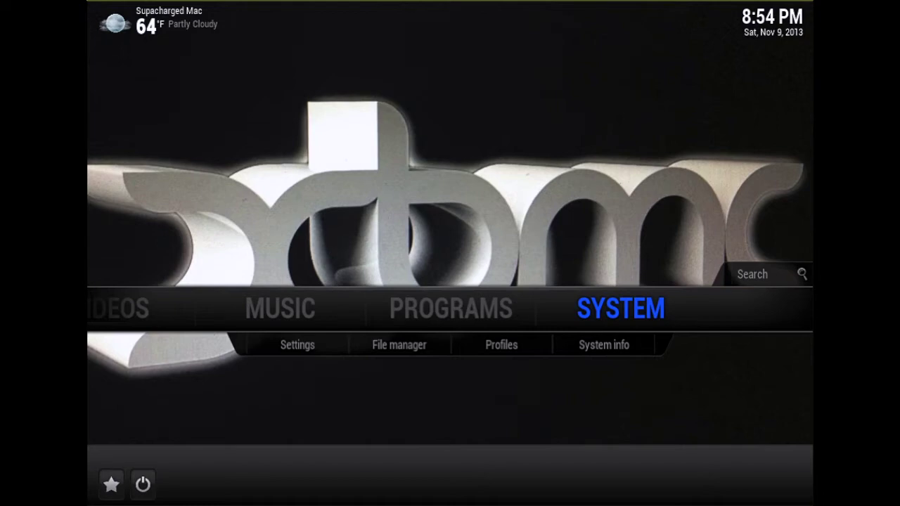
{"action": "key", "text": "Down"}
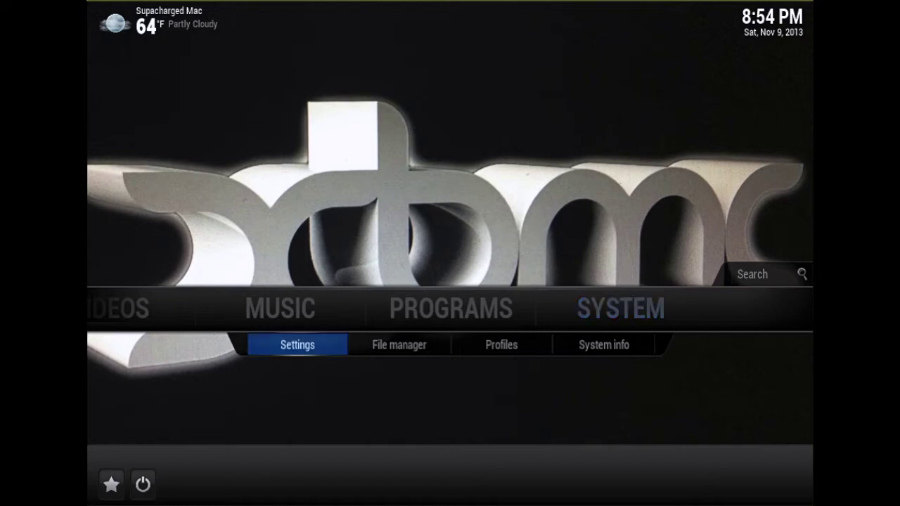
{"action": "key", "text": "Return"}
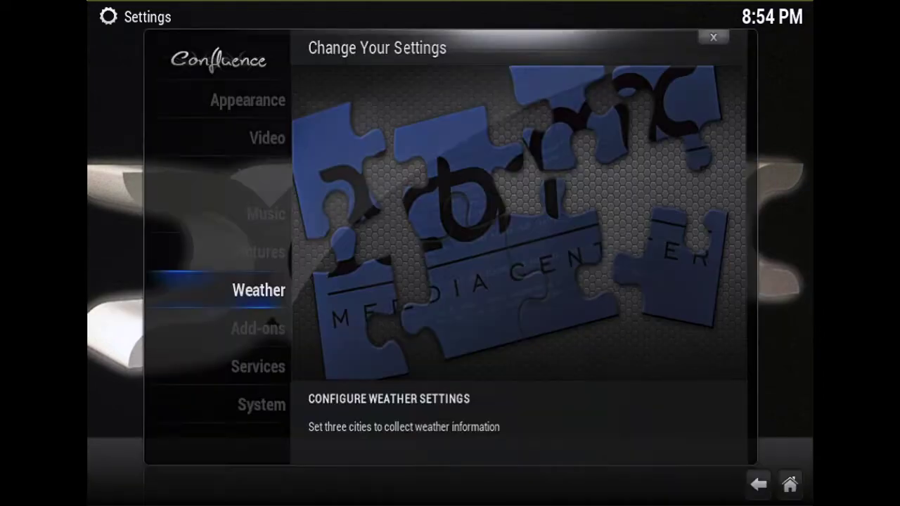
{"action": "key", "text": "Return"}
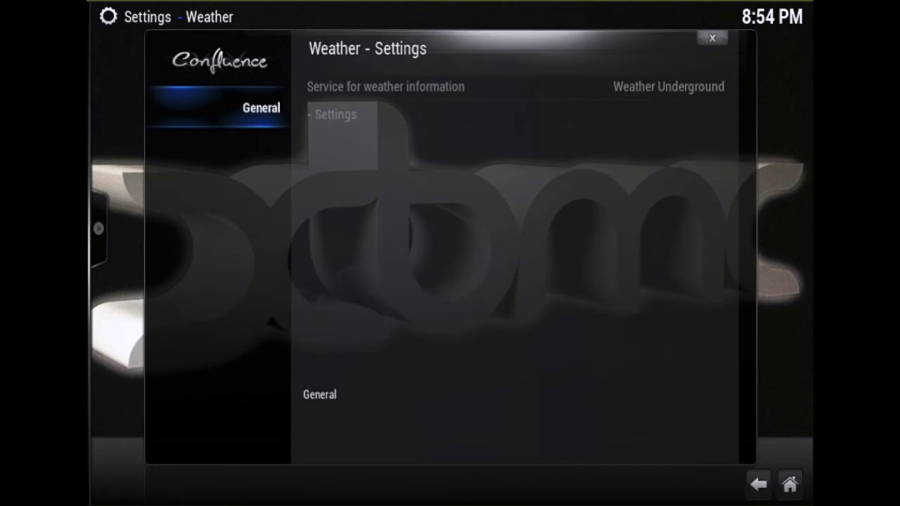
{"action": "key", "text": "Escape"}
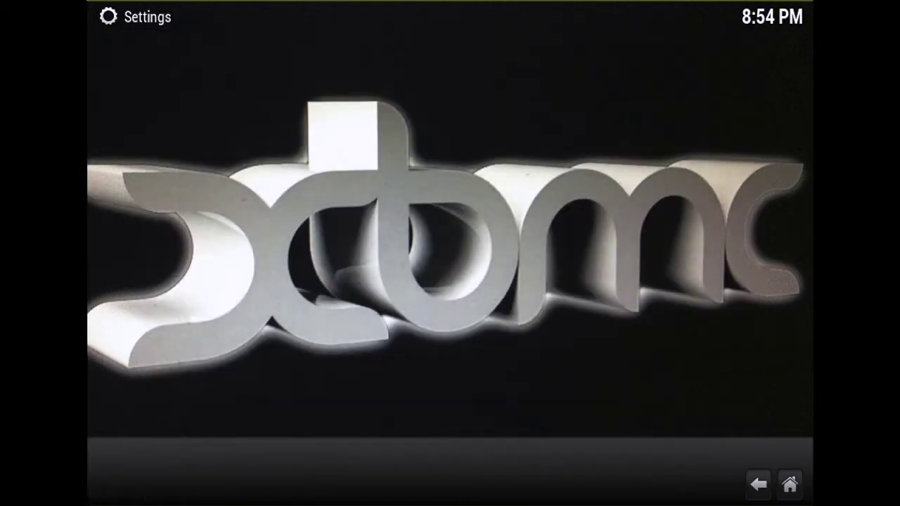
Step: Open the XBMC.org Add-ons repository from the Get Add-ons list in the add-on settings
{"action": "key", "text": "Down"}
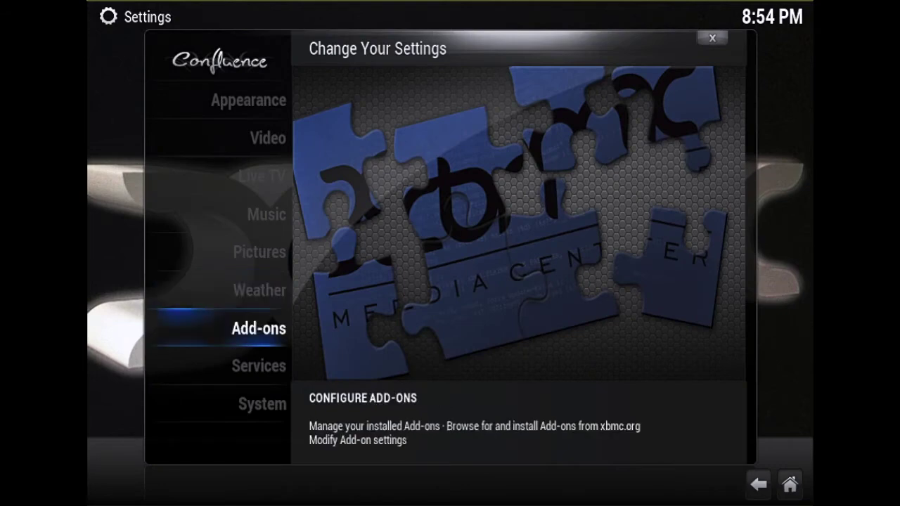
{"action": "key", "text": "Return"}
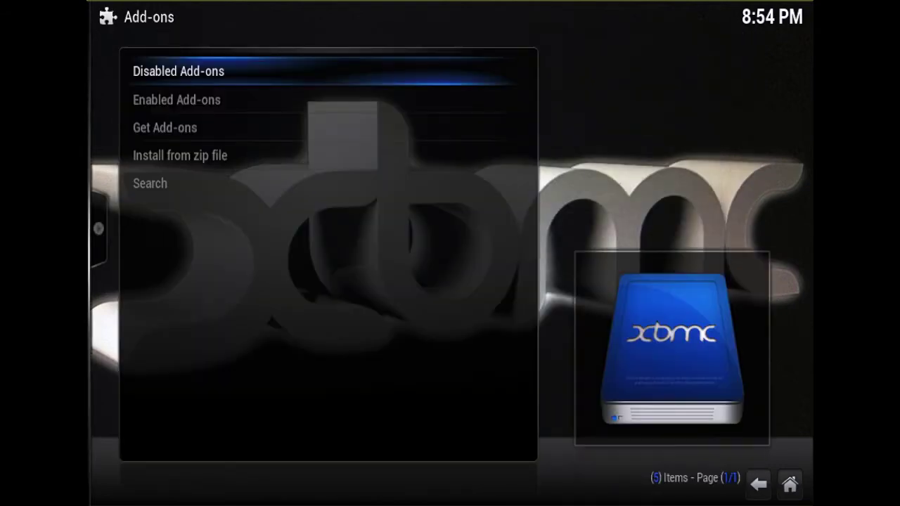
{"action": "key", "text": "Down"}
{"action": "key", "text": "Down"}
{"action": "key", "text": "Return"}
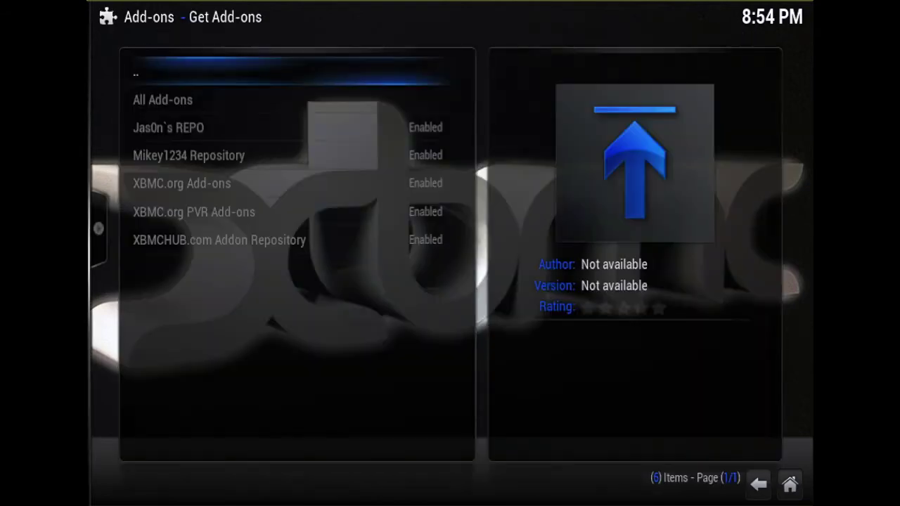
{"action": "key", "text": "Down"}
{"action": "key", "text": "Down"}
{"action": "key", "text": "Down"}
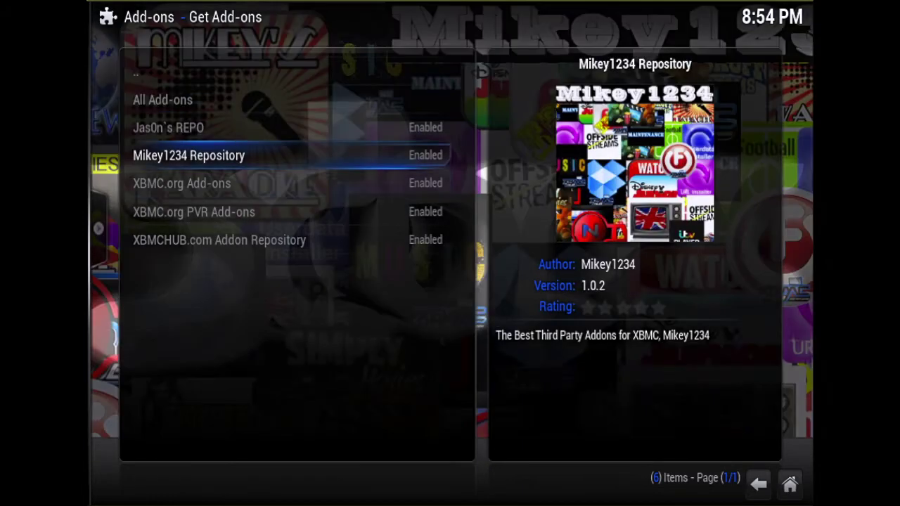
{"action": "key", "text": "Down"}
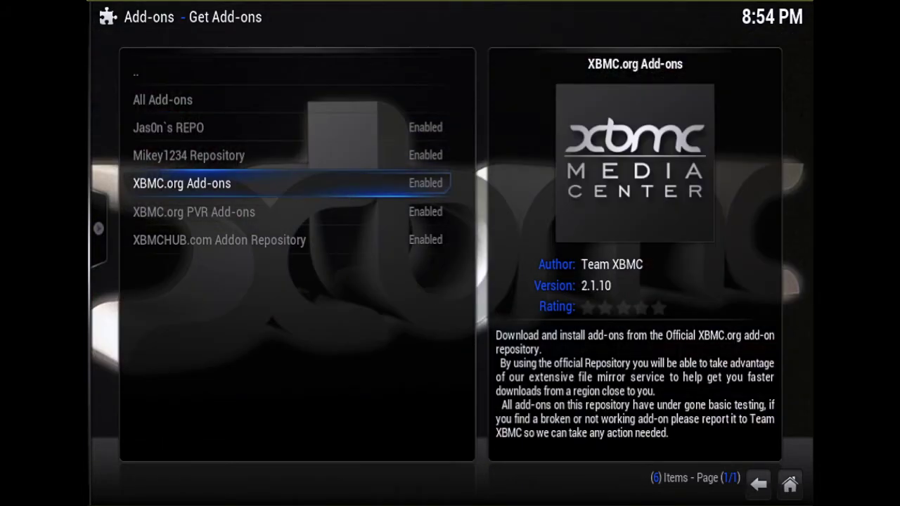
{"action": "key", "text": "Return"}
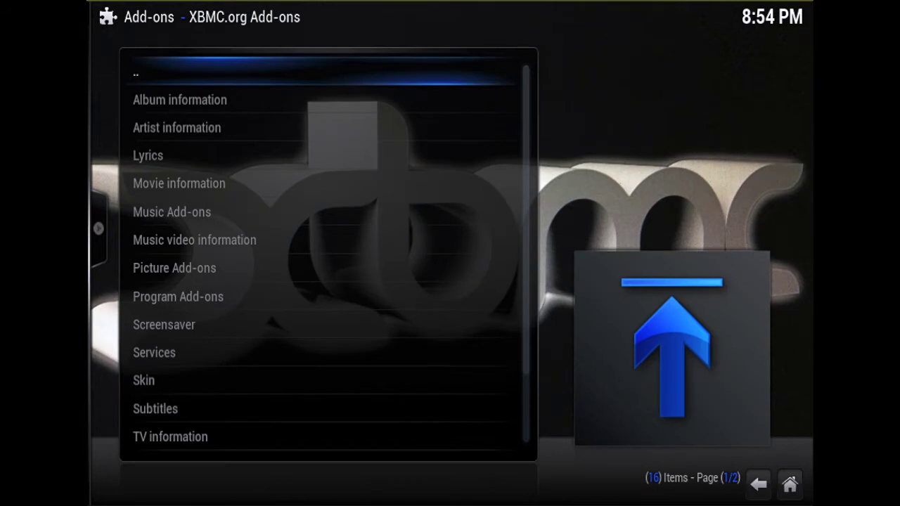
Step: Open the Weather category of the XBMC.org Add-ons repository
{"action": "key", "text": "Down"}
{"action": "key", "text": "Down"}
{"action": "key", "text": "Down"}
{"action": "key", "text": "Down"}
{"action": "key", "text": "Down"}
{"action": "key", "text": "Down"}
{"action": "key", "text": "Down"}
{"action": "key", "text": "Down"}
{"action": "key", "text": "Down"}
{"action": "key", "text": "Down"}
{"action": "key", "text": "Down"}
{"action": "key", "text": "Down"}
{"action": "key", "text": "Down"}
{"action": "key", "text": "Down"}
{"action": "key", "text": "Down"}
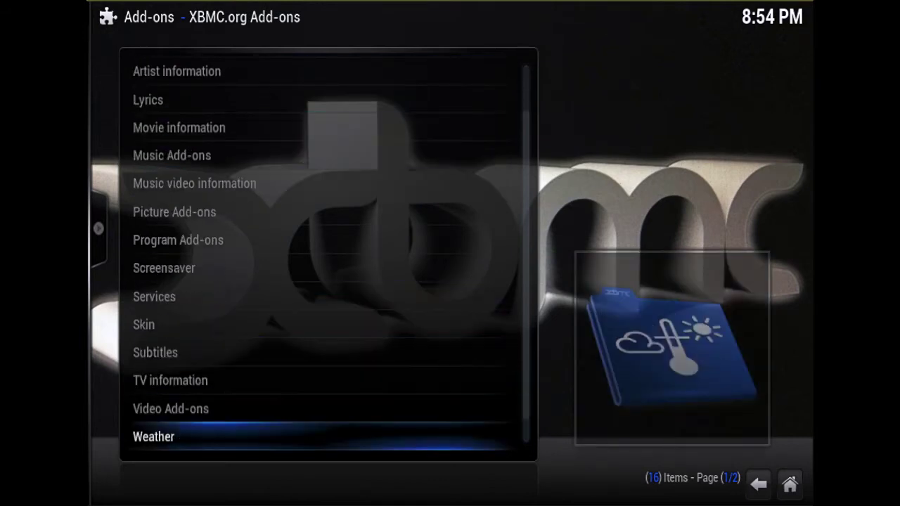
{"action": "key", "text": "Return"}
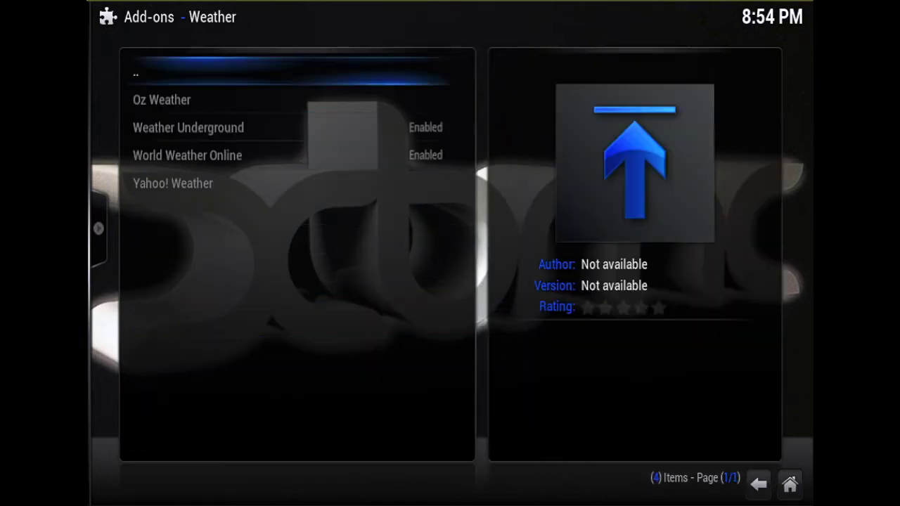
Step: Open the add-on information for Weather Underground and review its available actions
{"action": "key", "text": "Down"}
{"action": "key", "text": "Down"}
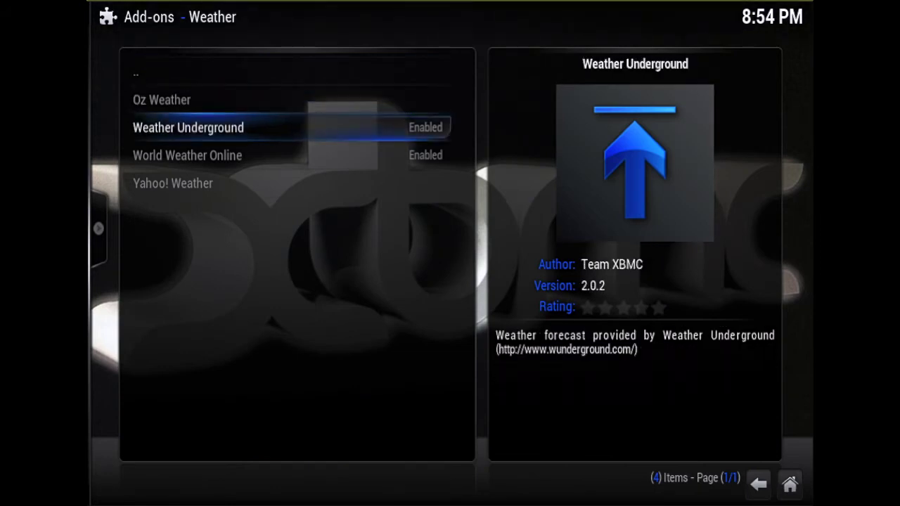
{"action": "key", "text": "Return"}
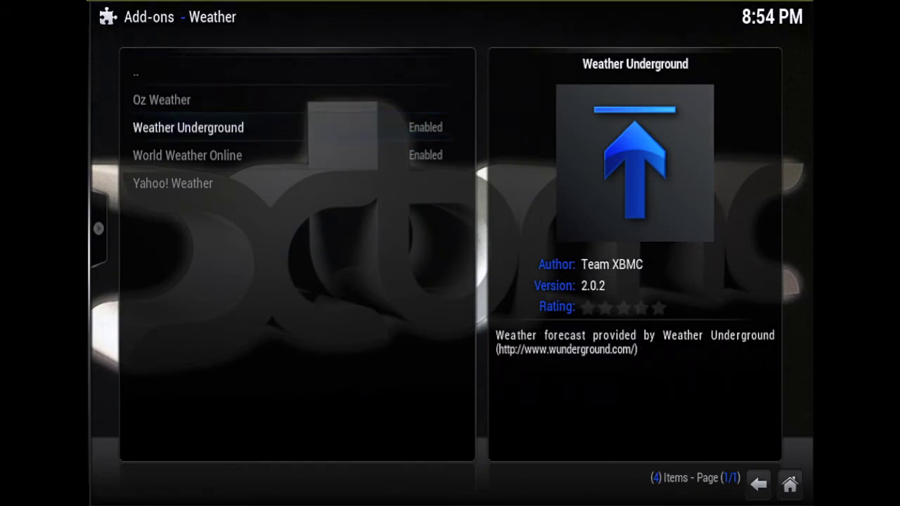
{"action": "key", "text": "Down"}
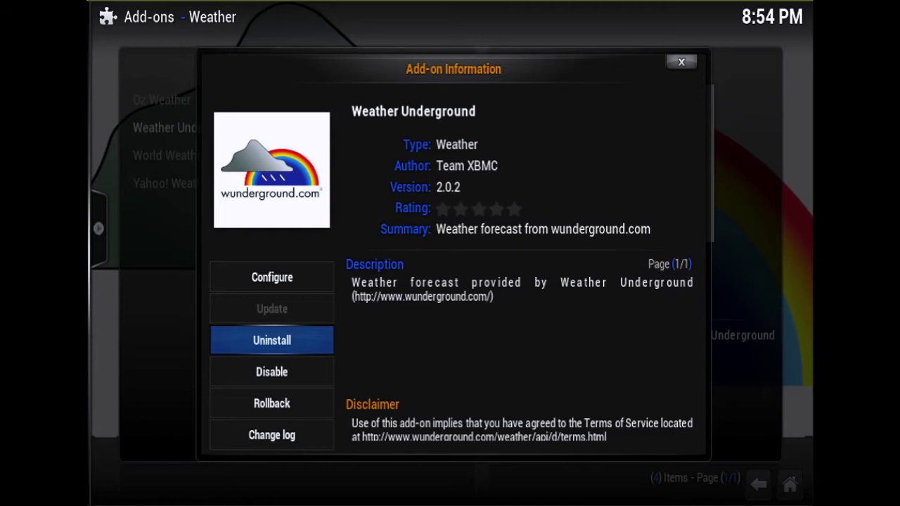
Step: Close the Weather Underground information and back out of the add-on and settings screens to the home screen
{"action": "key", "text": "Escape"}
{"action": "key", "text": "Escape"}
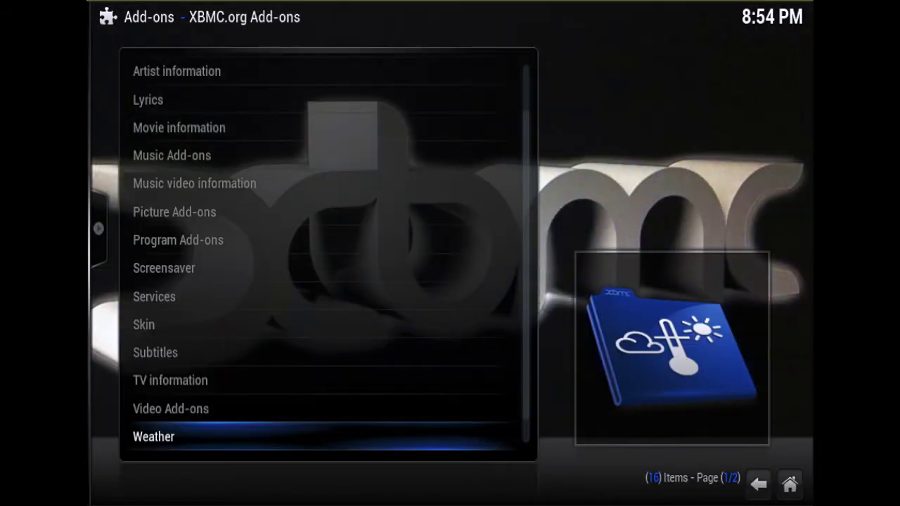
{"action": "key", "text": "Escape"}
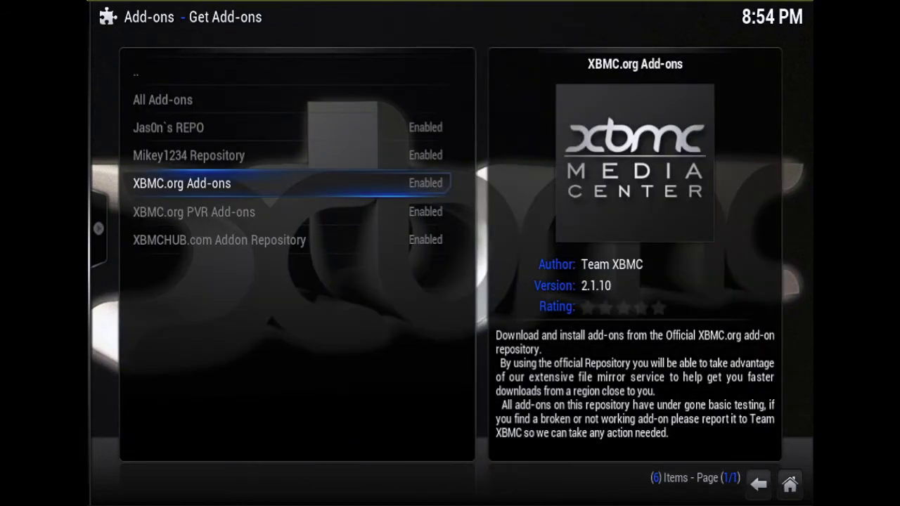
{"action": "key", "text": "Escape"}
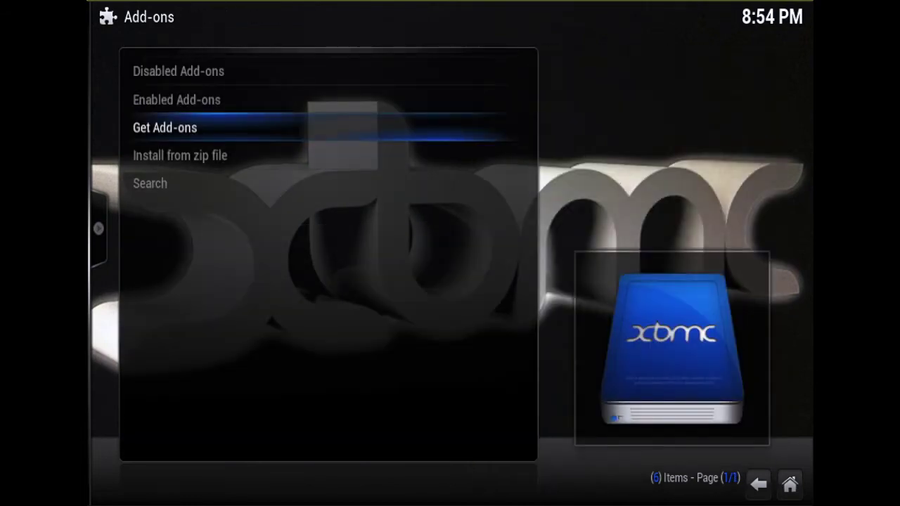
{"action": "key", "text": "Escape"}
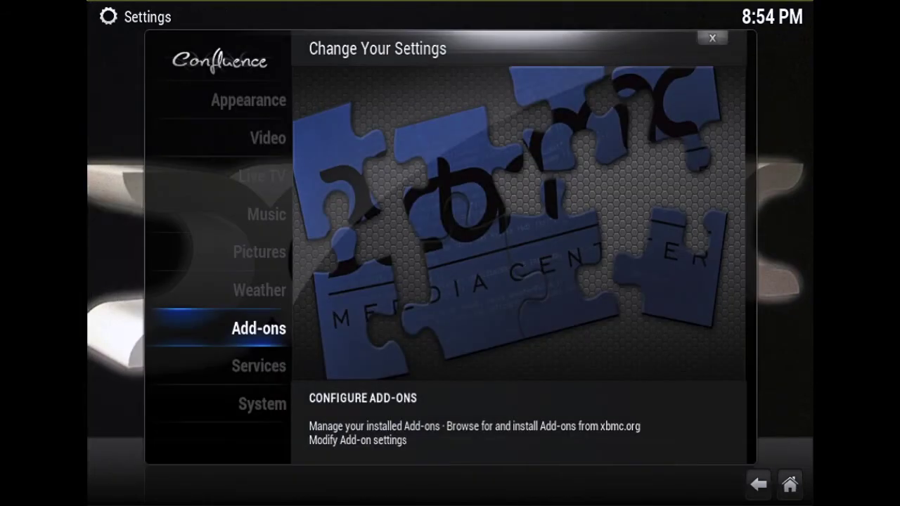
{"action": "key", "text": "Escape"}
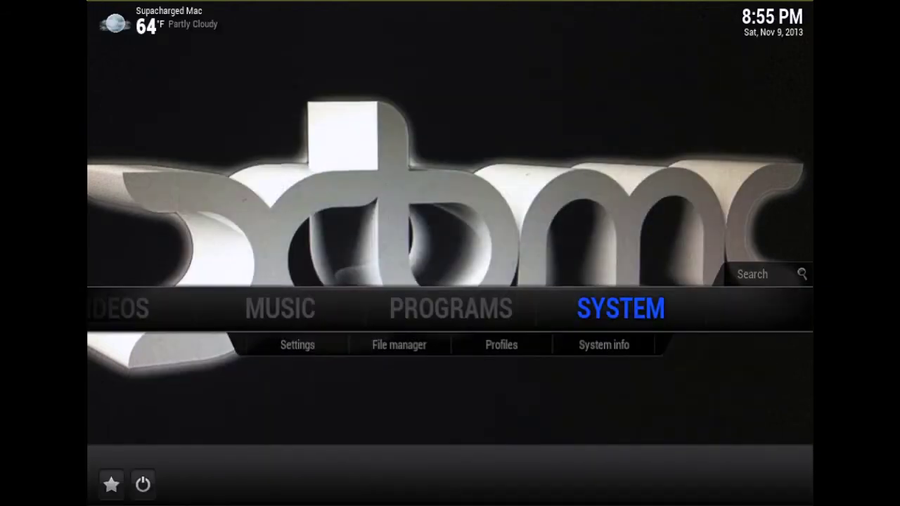
{"action": "key", "text": "Left"}
{"action": "key", "text": "Right"}
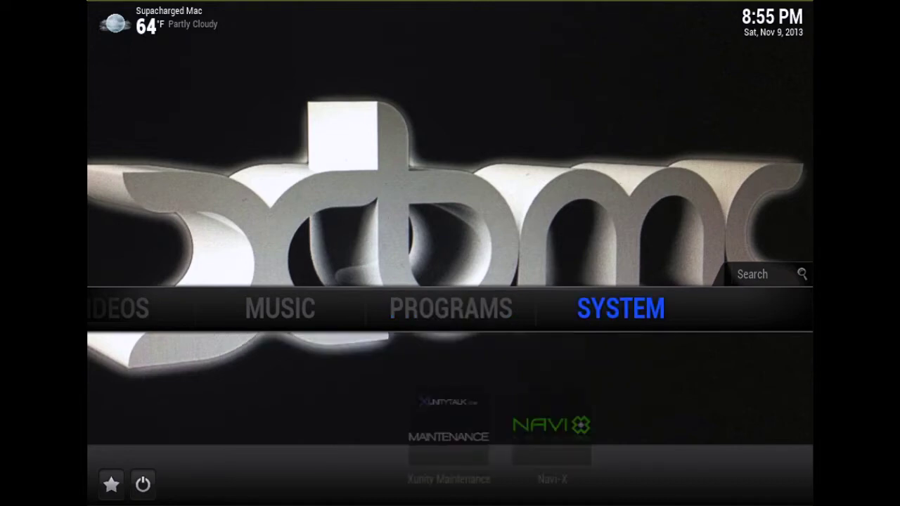
{"action": "key", "text": "Left"}
{"action": "key", "text": "Right"}
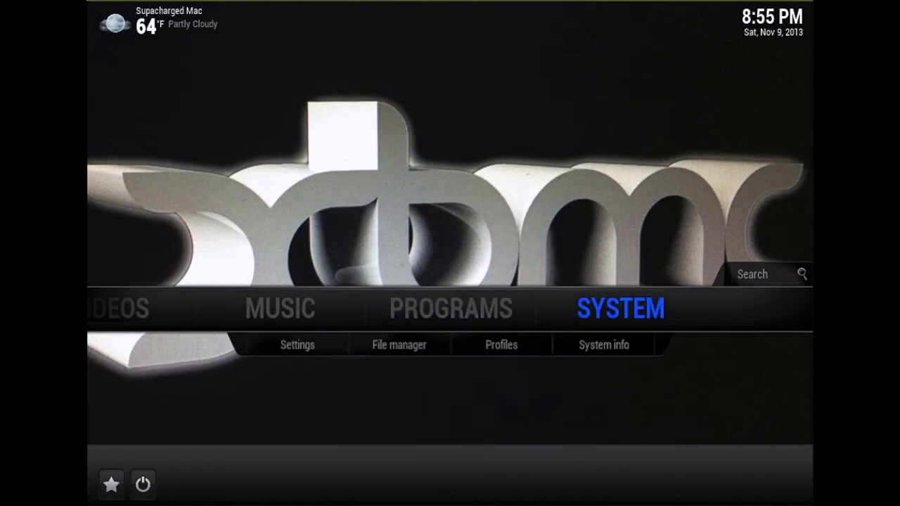
Step: Open the Confluence skin's own settings from the Appearance category of the system settings
{"action": "key", "text": "Down"}
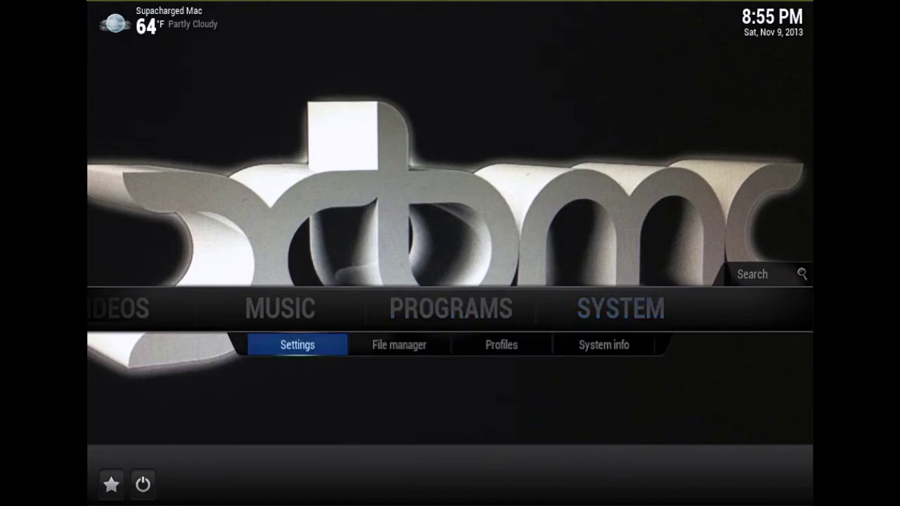
{"action": "key", "text": "Return"}
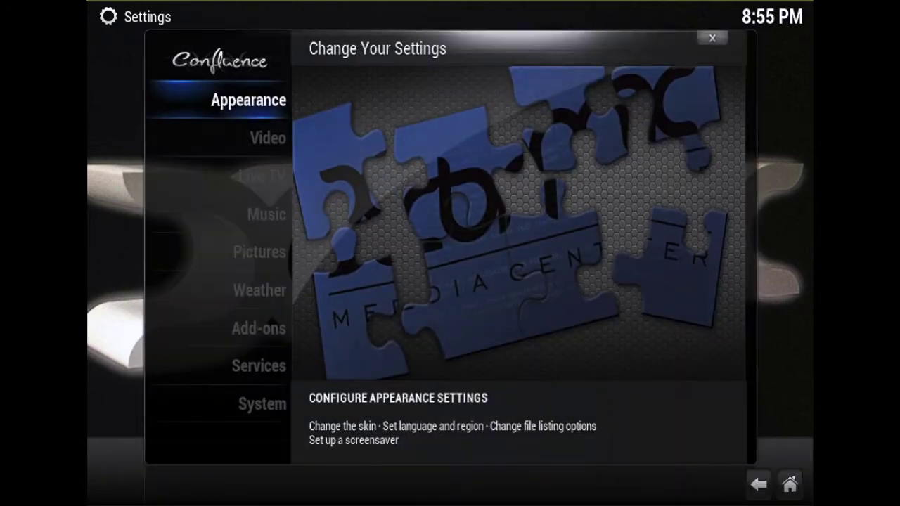
{"action": "key", "text": "Return"}
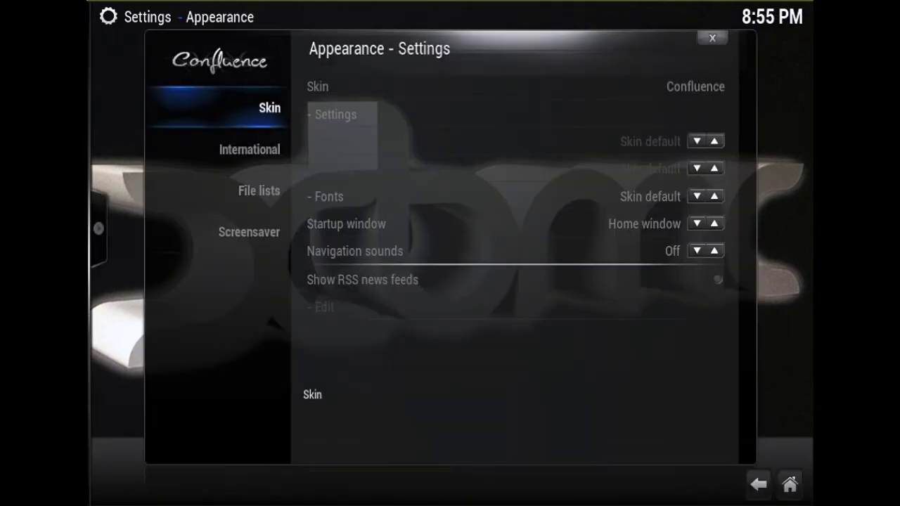
{"action": "key", "text": "Right"}
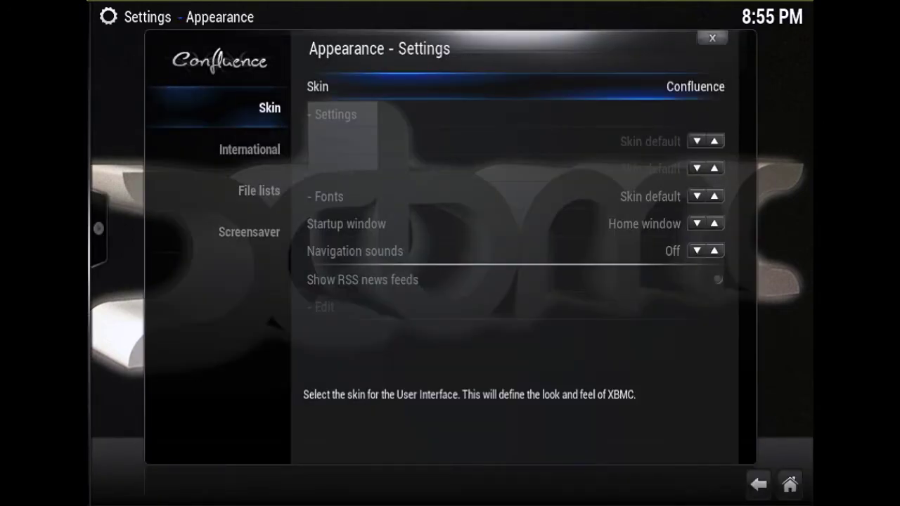
{"action": "key", "text": "Down"}
{"action": "key", "text": "Left"}
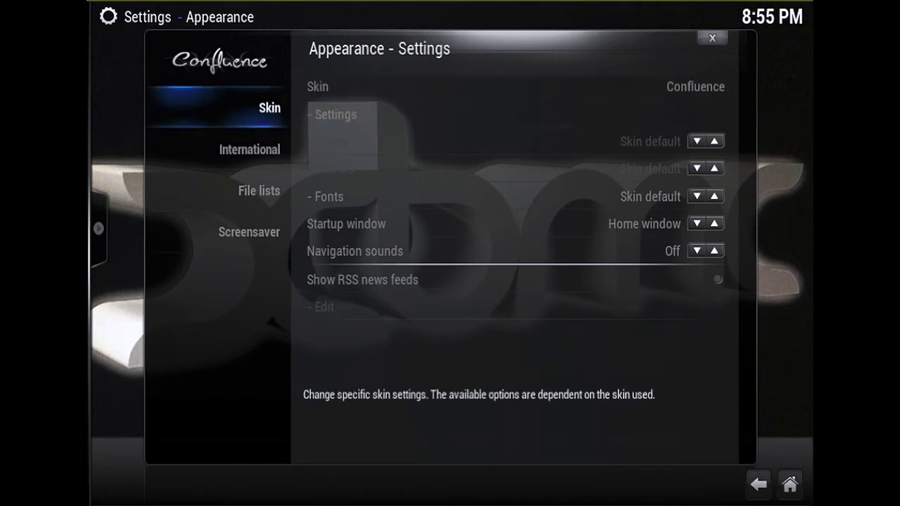
{"action": "key", "text": "Right"}
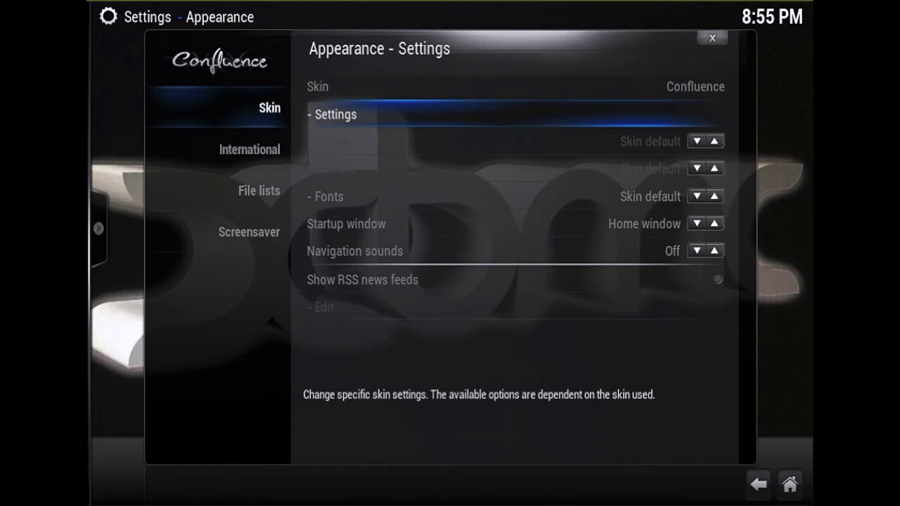
{"action": "key", "text": "Return"}
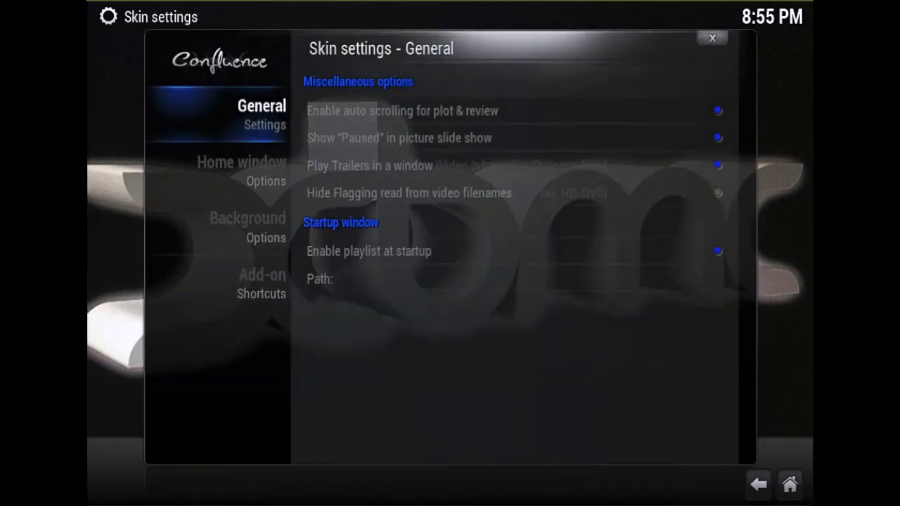
Step: Turn off "Show weather info" in the skin's Home window options
{"action": "key", "text": "Down"}
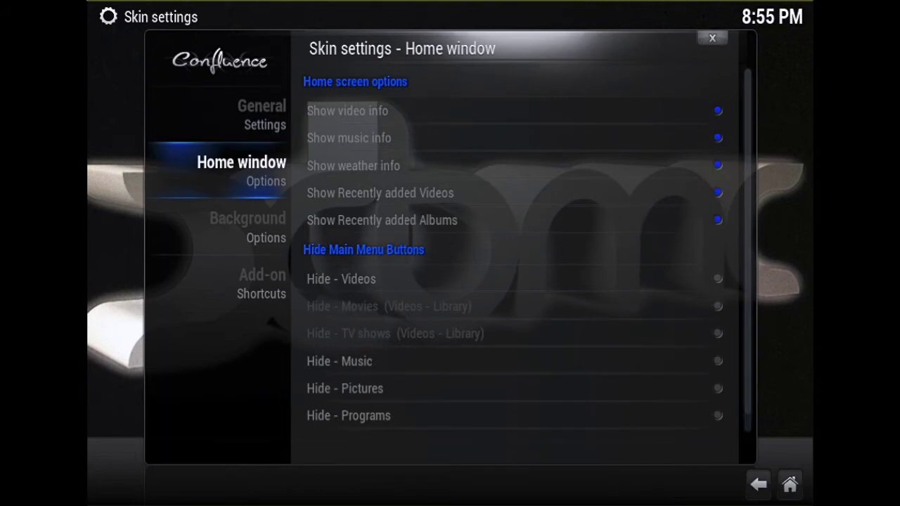
{"action": "left_click", "coordinate": [348, 111]}
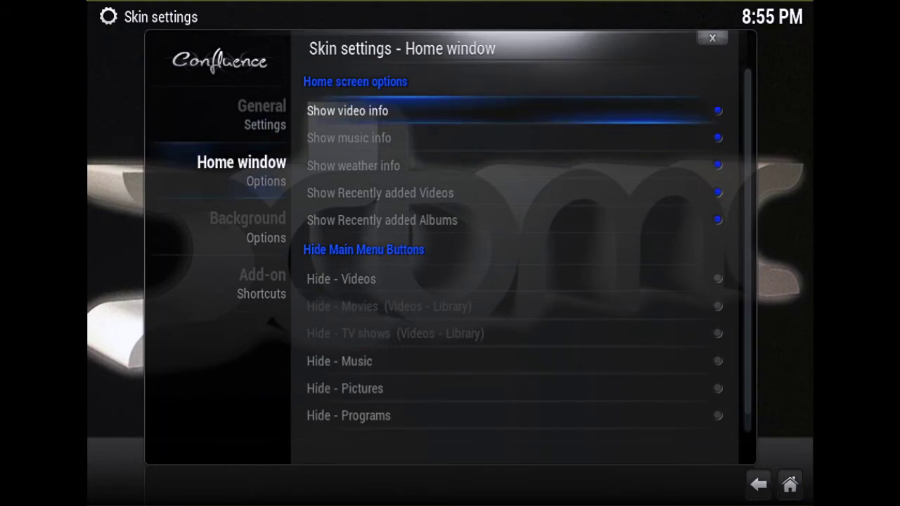
{"action": "key", "text": "Down"}
{"action": "key", "text": "Down"}
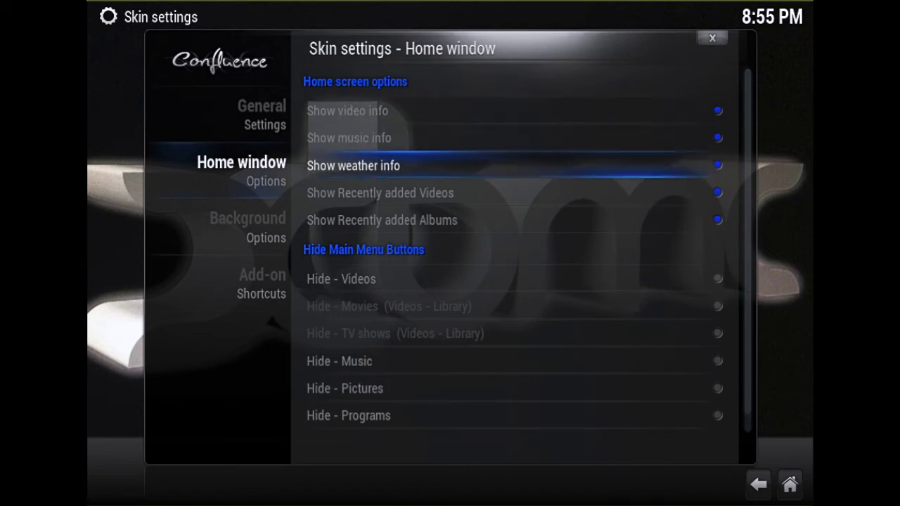
{"action": "key", "text": "Return"}
{"action": "key", "text": "Down"}
{"action": "key", "text": "Up"}
{"action": "key", "text": "Up"}
{"action": "key", "text": "Up"}
{"action": "key", "text": "Down"}
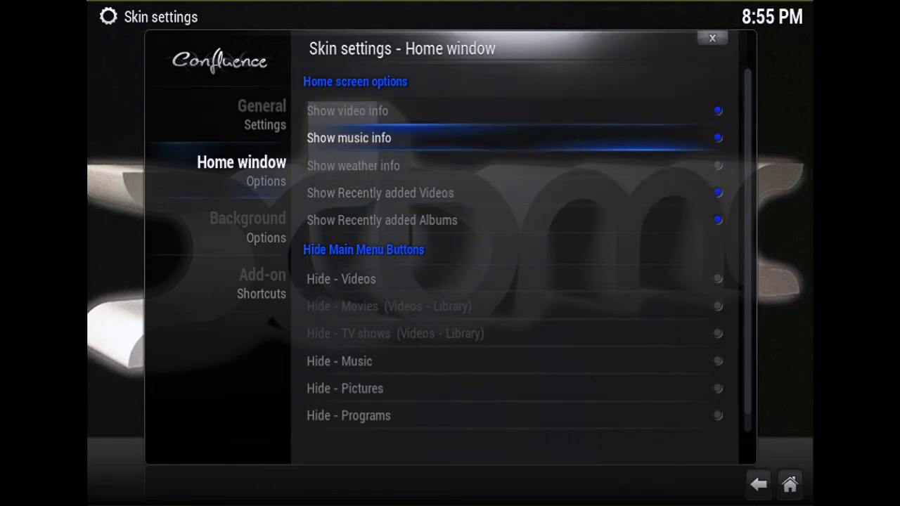
Step: Turn "Show weather info" back on in the Home window options and return to the main settings list
{"action": "key", "text": "Down"}
{"action": "key", "text": "Return"}
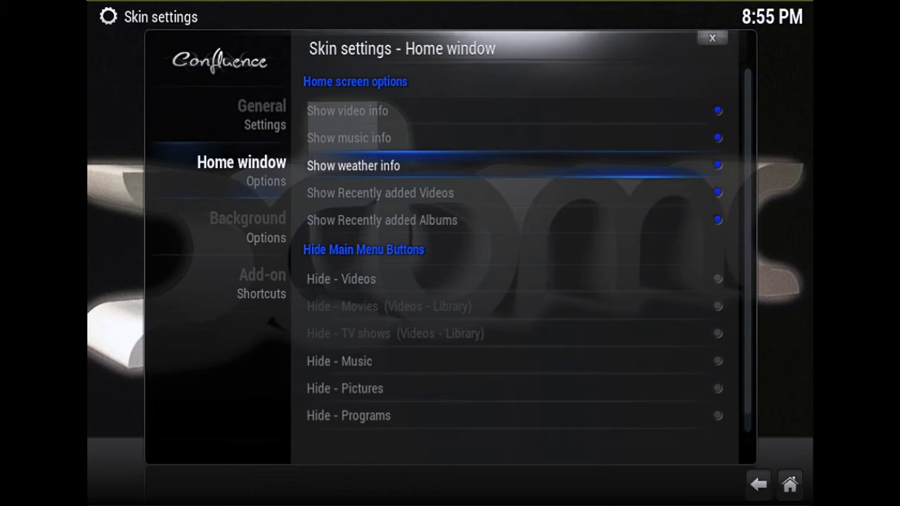
{"action": "key", "text": "Escape"}
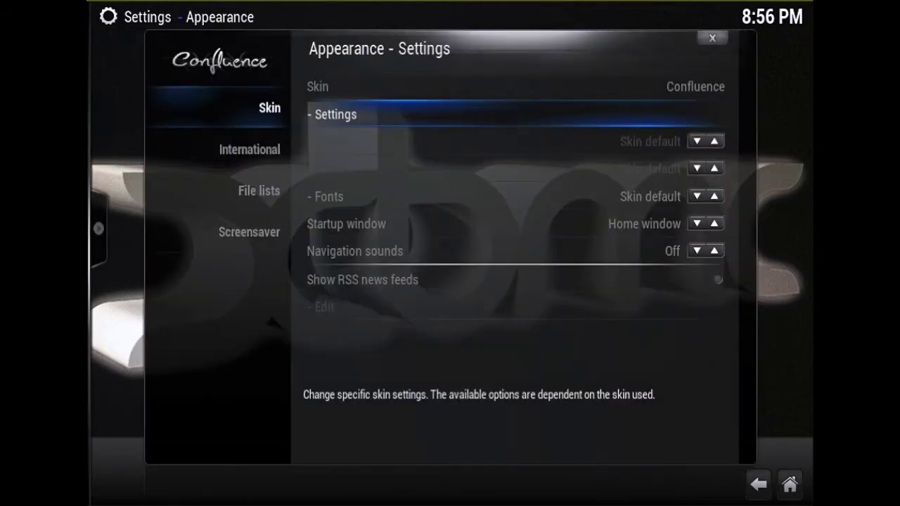
{"action": "key", "text": "Escape"}
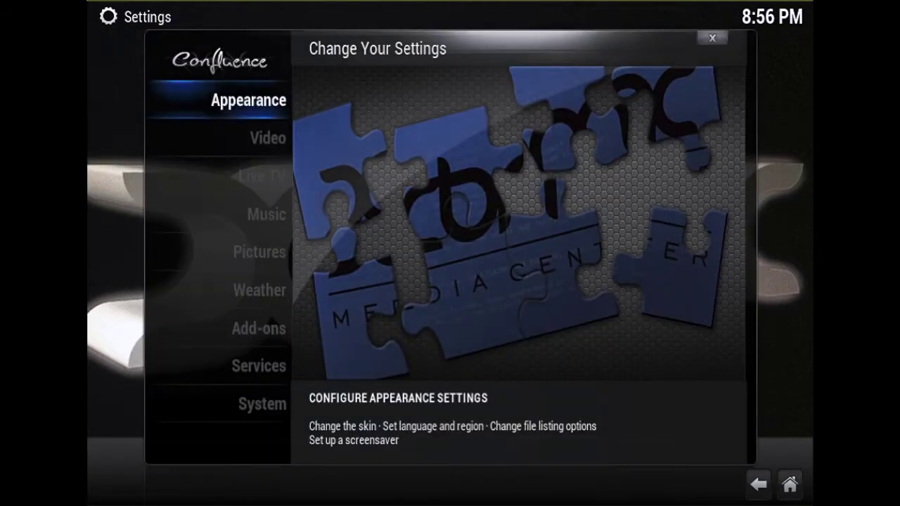
Step: Open the Weather Underground location settings from the Weather category of the system settings
{"action": "key", "text": "Down"}
{"action": "key", "text": "Down"}
{"action": "key", "text": "Down"}
{"action": "key", "text": "Down"}
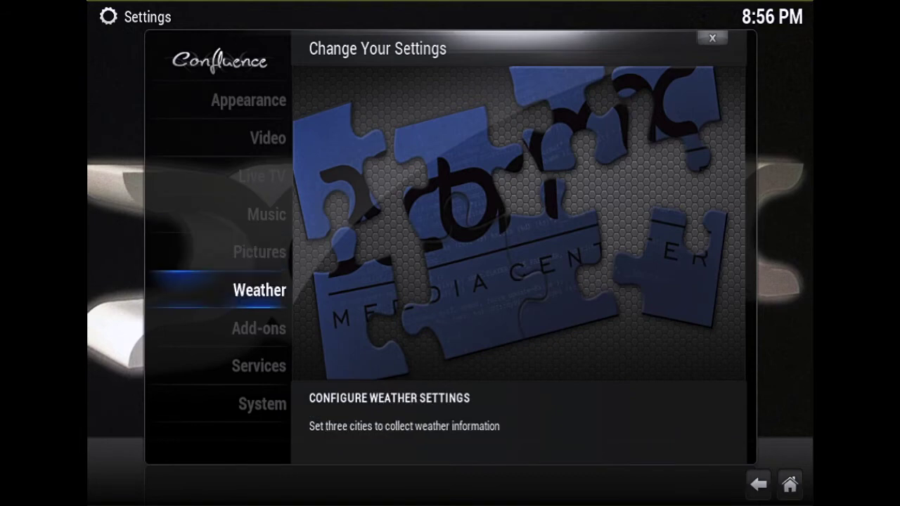
{"action": "key", "text": "Return"}
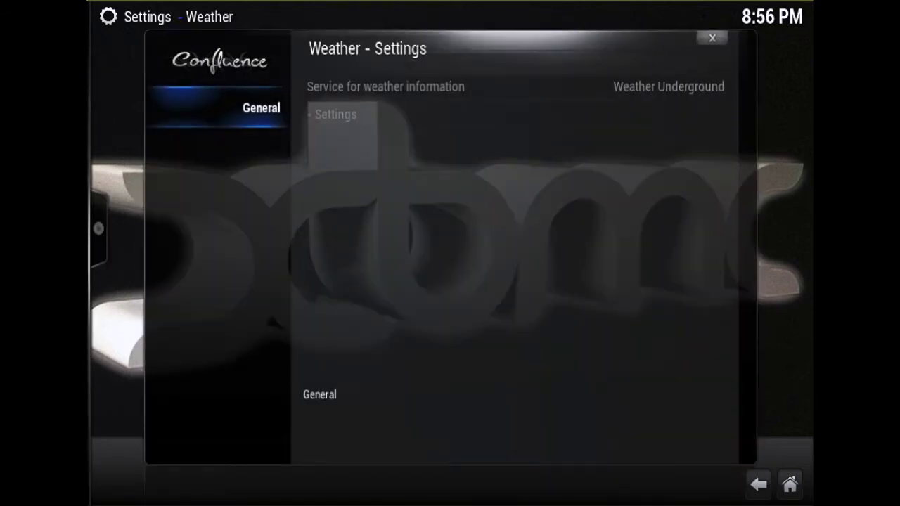
{"action": "key", "text": "Right"}
{"action": "key", "text": "Down"}
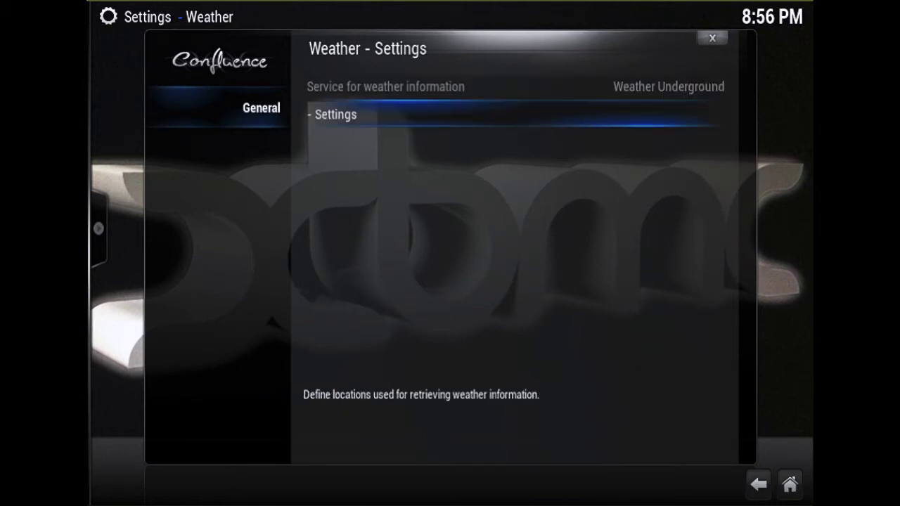
{"action": "key", "text": "Return"}
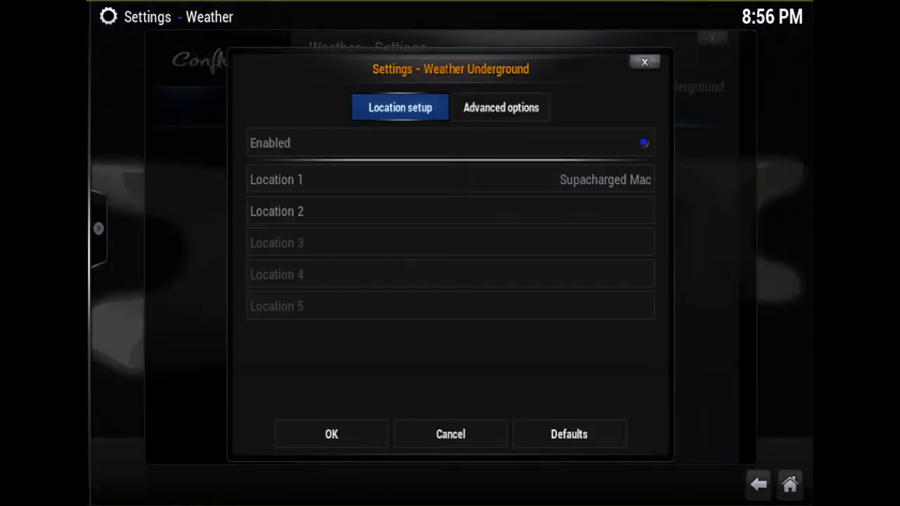
Step: Turn the Enabled option in the location setup off and back on
{"action": "key", "text": "Down"}
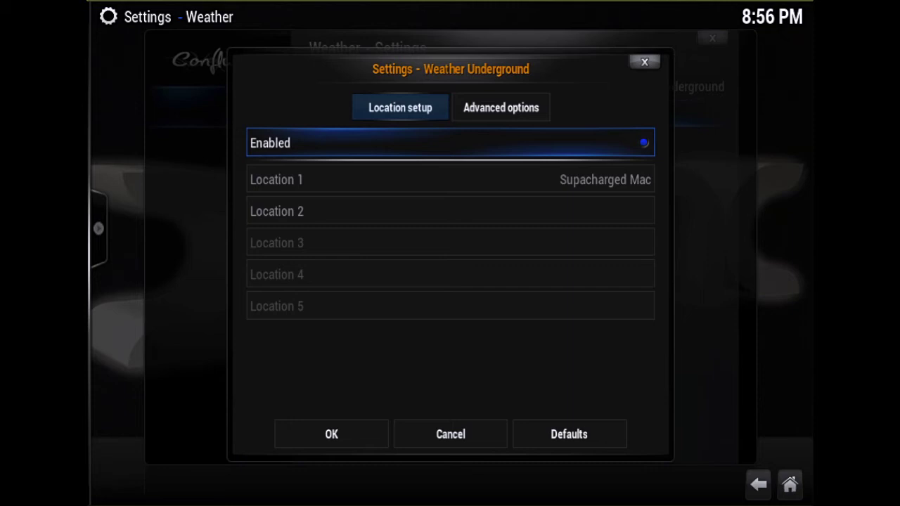
{"action": "key", "text": "Return"}
{"action": "key", "text": "Down"}
{"action": "key", "text": "Up"}
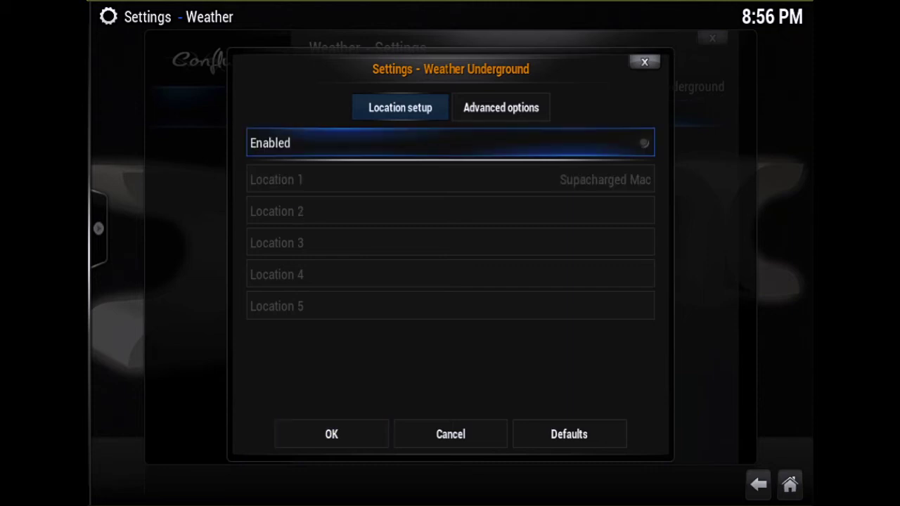
{"action": "key", "text": "Return"}
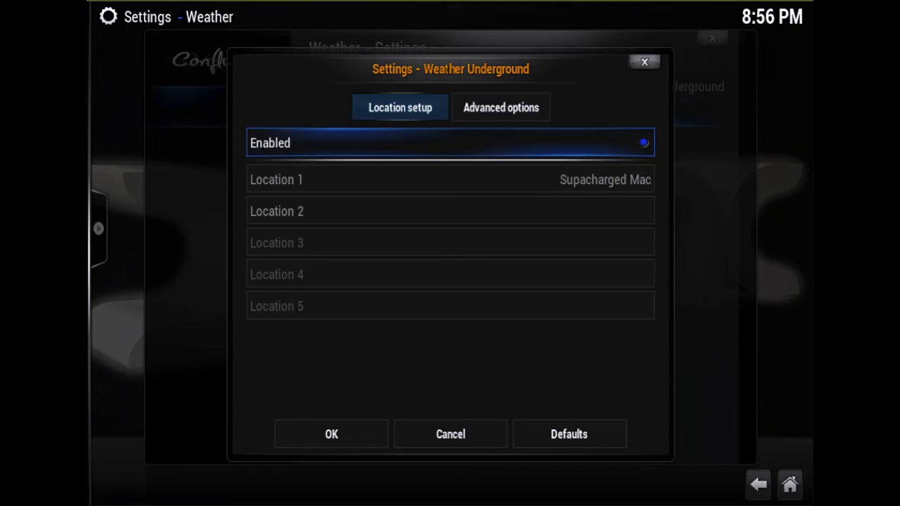
Step: Set Location 2 to "70119 - New Orleans, LA" by searching for 70119, and save the Weather Underground settings
{"action": "key", "text": "Down"}
{"action": "key", "text": "Down"}
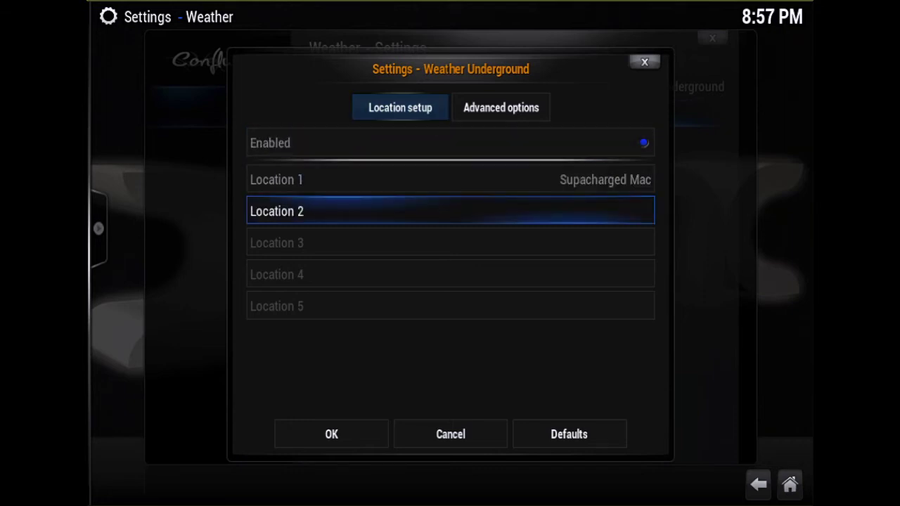
{"action": "key", "text": "Return"}
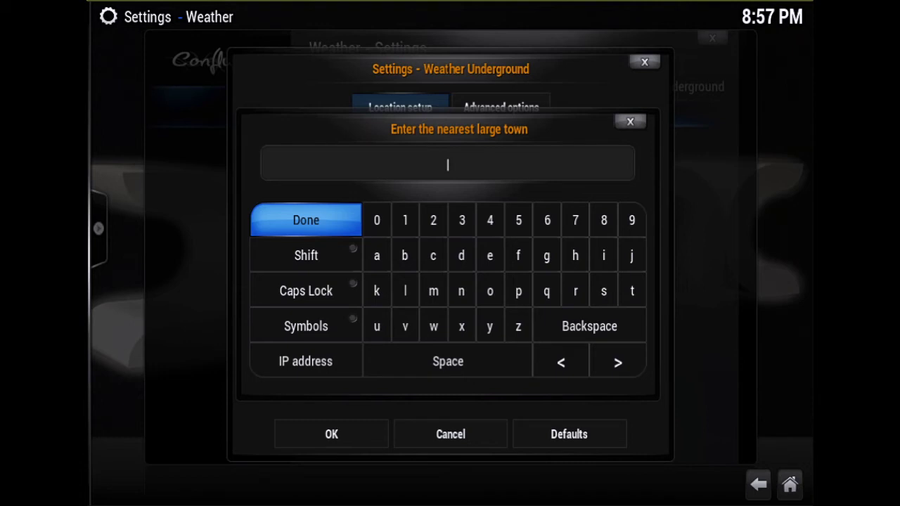
{"action": "type", "text": "70119"}
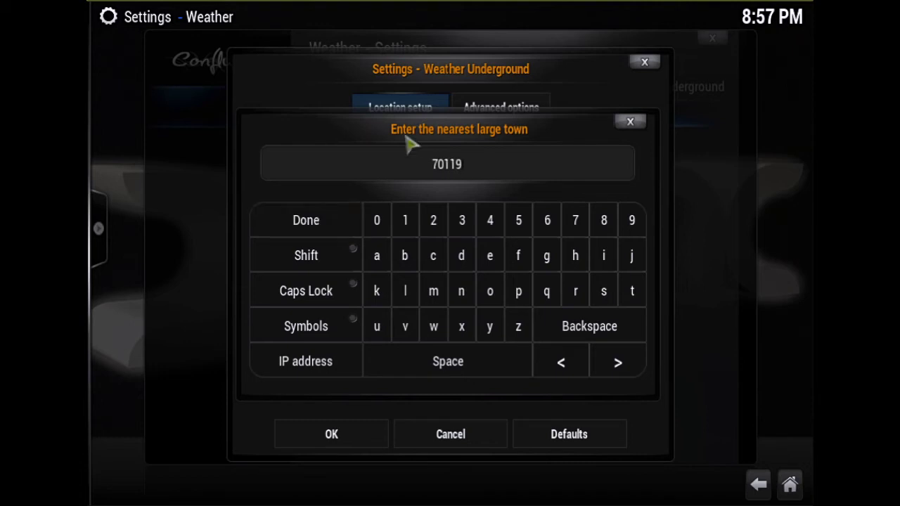
{"action": "left_click", "coordinate": [305, 223]}
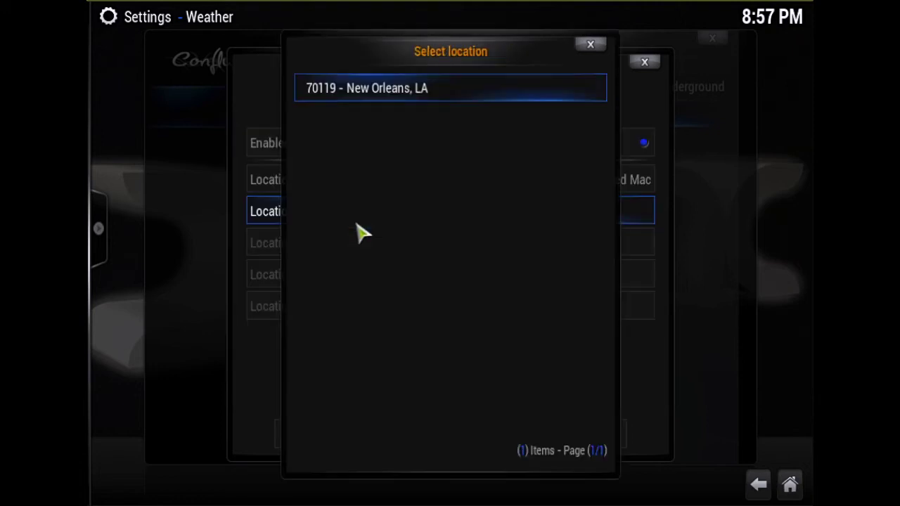
{"action": "left_click", "coordinate": [431, 91]}
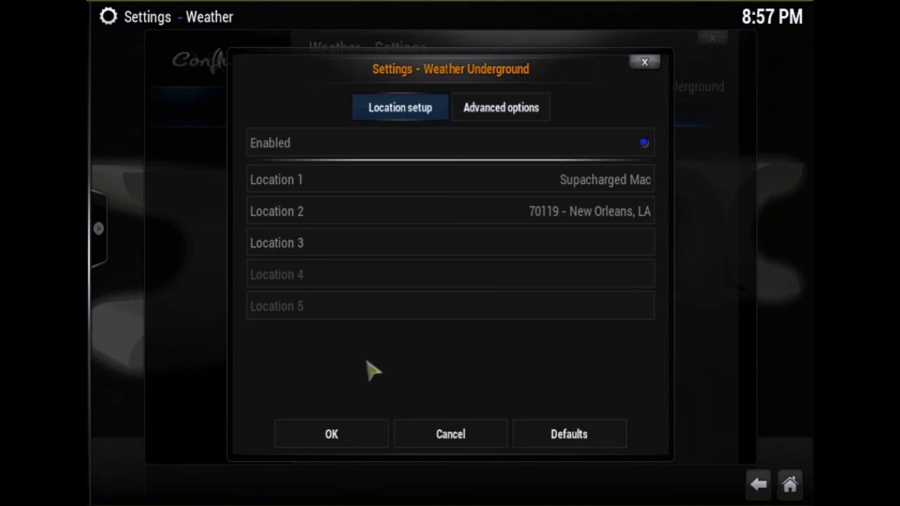
{"action": "left_click", "coordinate": [334, 437]}
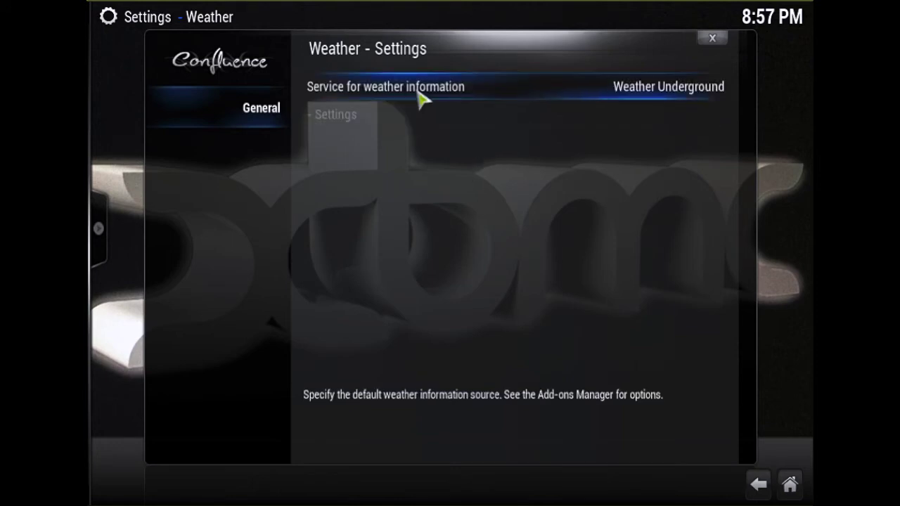
Step: Change the Location 2 display name to "Supacharged iOS" in Weather Underground's advanced options and save the settings
{"action": "left_click", "coordinate": [373, 124]}
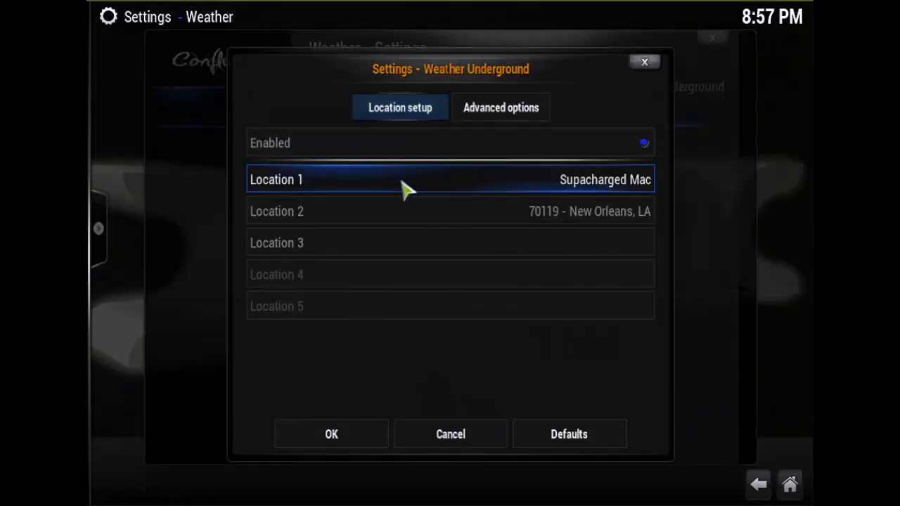
{"action": "left_click", "coordinate": [501, 108]}
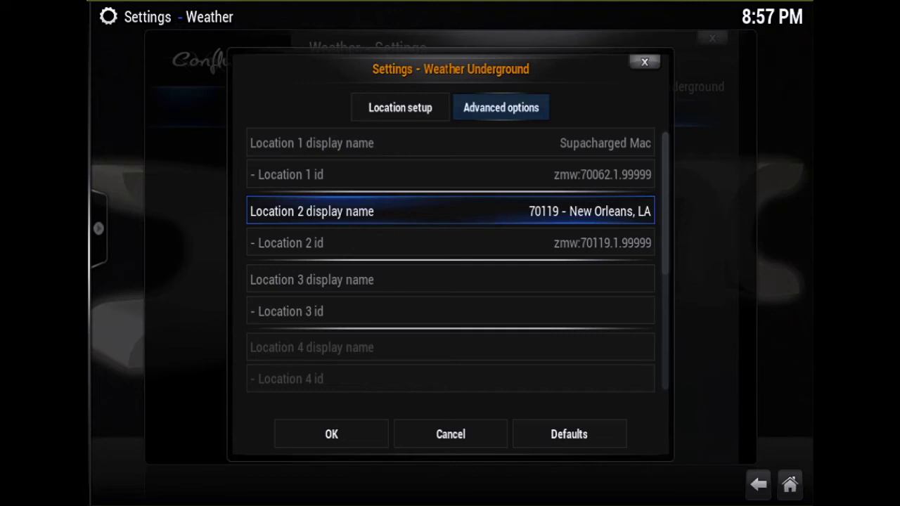
{"action": "left_click", "coordinate": [476, 215]}
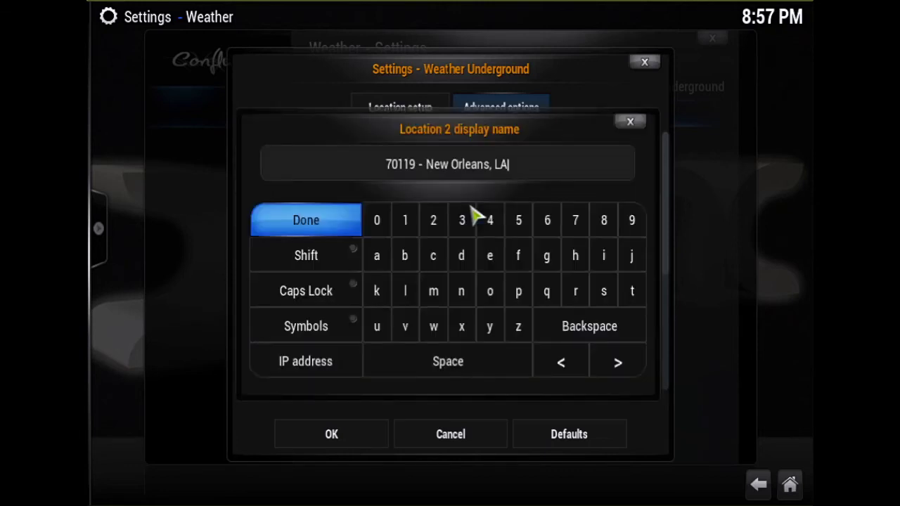
{"action": "key", "text": "BackSpace"}
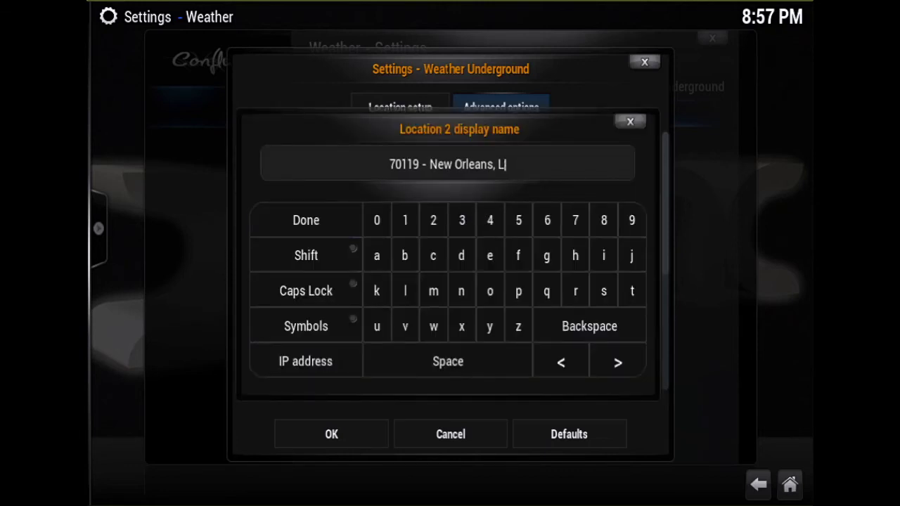
{"action": "key", "text": "BackSpace"}
{"action": "key", "text": "BackSpace"}
{"action": "key", "text": "BackSpace"}
{"action": "key", "text": "BackSpace"}
{"action": "key", "text": "BackSpace"}
{"action": "key", "text": "BackSpace"}
{"action": "key", "text": "BackSpace"}
{"action": "key", "text": "BackSpace"}
{"action": "key", "text": "BackSpace"}
{"action": "key", "text": "BackSpace"}
{"action": "key", "text": "BackSpace"}
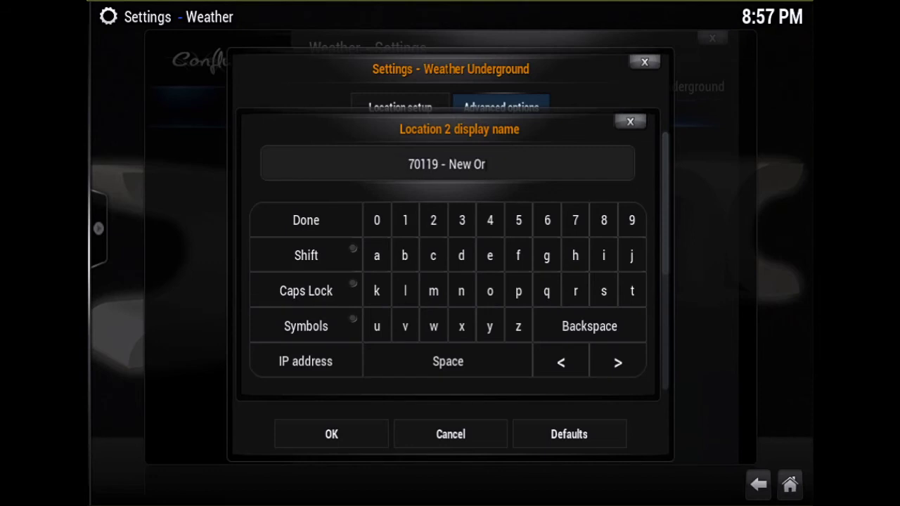
{"action": "key", "text": "BackSpace"}
{"action": "key", "text": "BackSpace"}
{"action": "key", "text": "BackSpace"}
{"action": "key", "text": "BackSpace"}
{"action": "key", "text": "BackSpace"}
{"action": "key", "text": "BackSpace"}
{"action": "key", "text": "BackSpace"}
{"action": "key", "text": "BackSpace"}
{"action": "key", "text": "BackSpace"}
{"action": "key", "text": "BackSpace"}
{"action": "key", "text": "BackSpace"}
{"action": "type", "text": "Sup"}
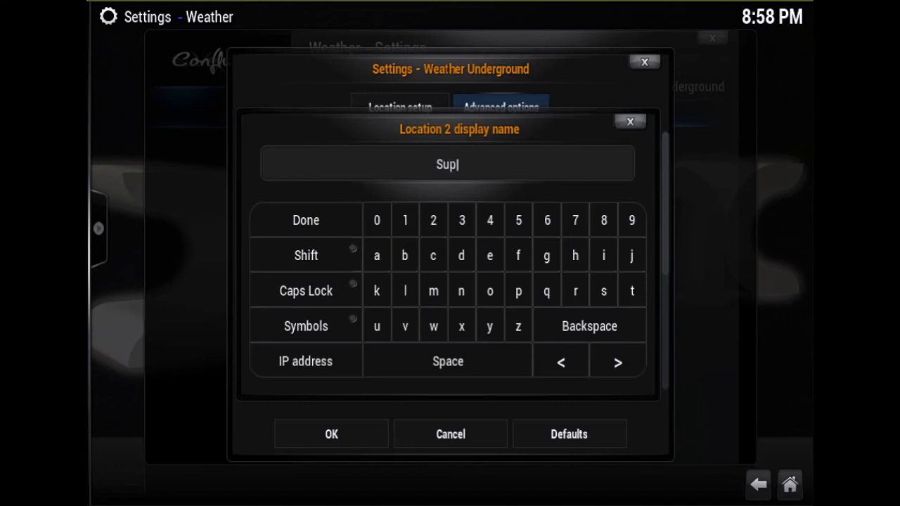
{"action": "type", "text": "acharge"}
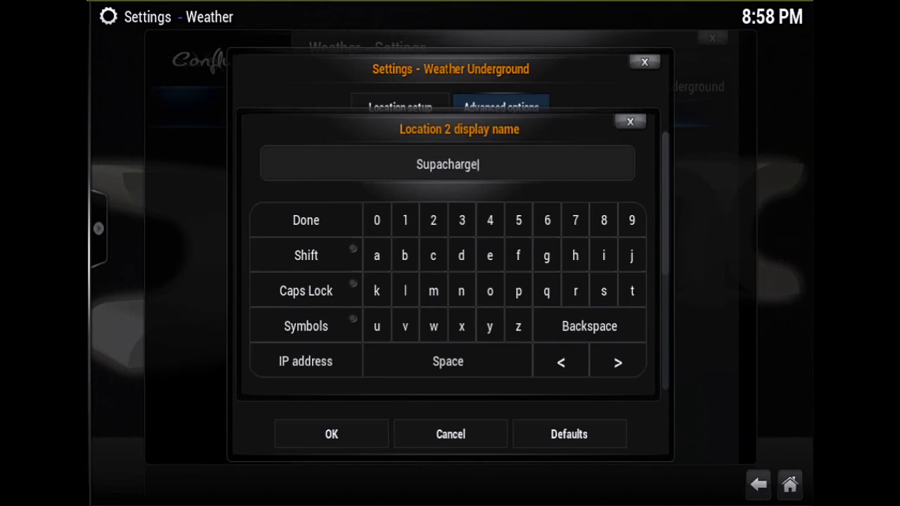
{"action": "type", "text": "d iO"}
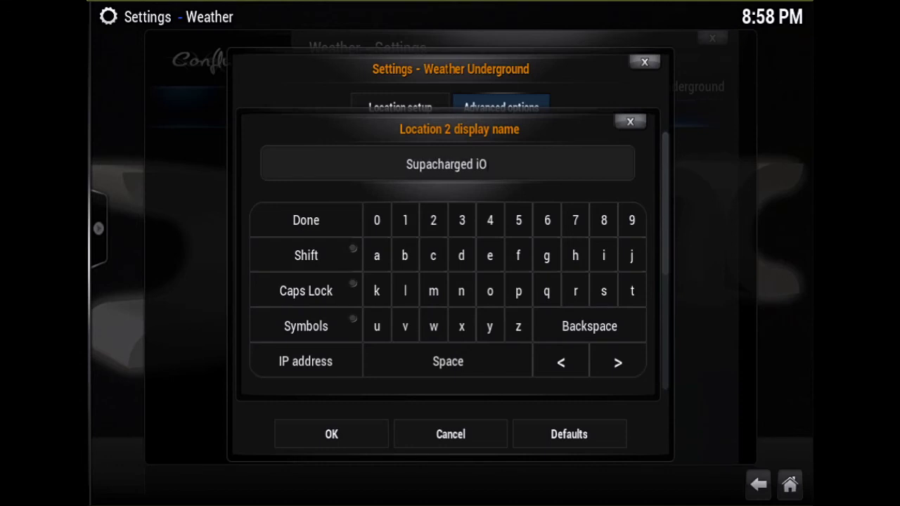
{"action": "type", "text": "S"}
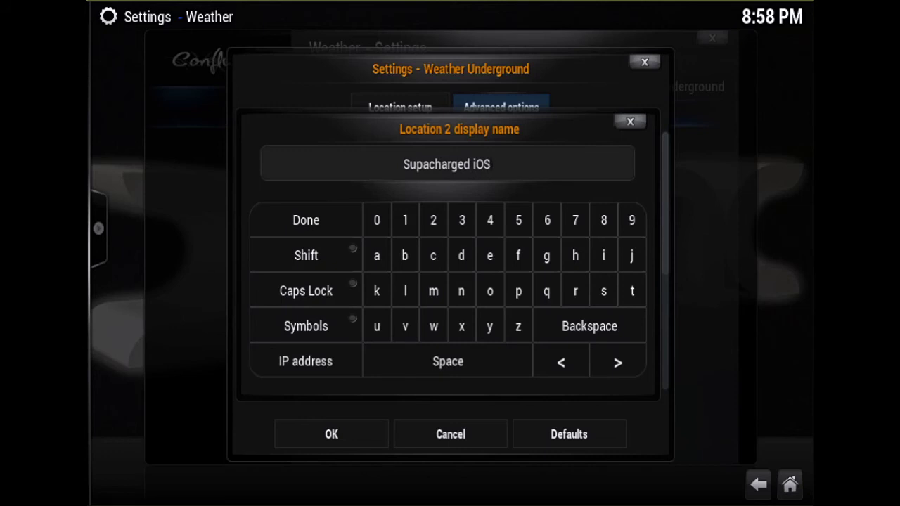
{"action": "left_click", "coordinate": [292, 223]}
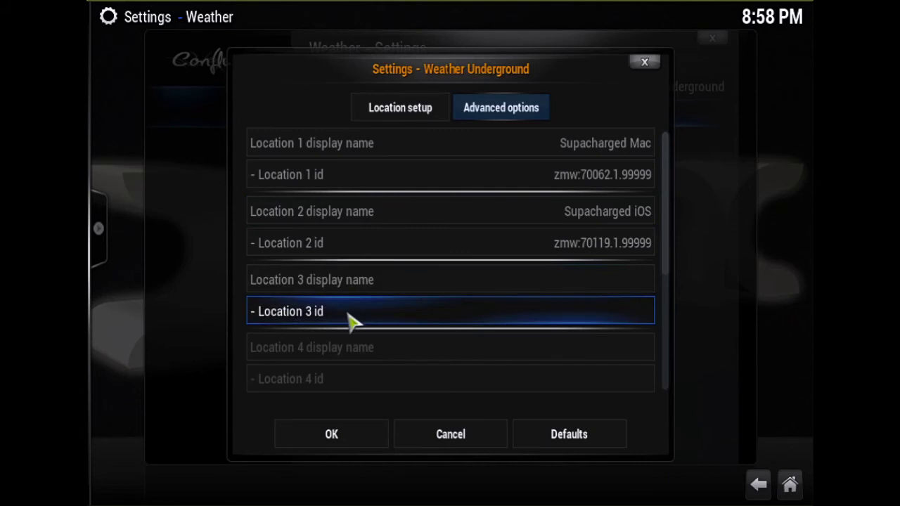
{"action": "left_click", "coordinate": [318, 437]}
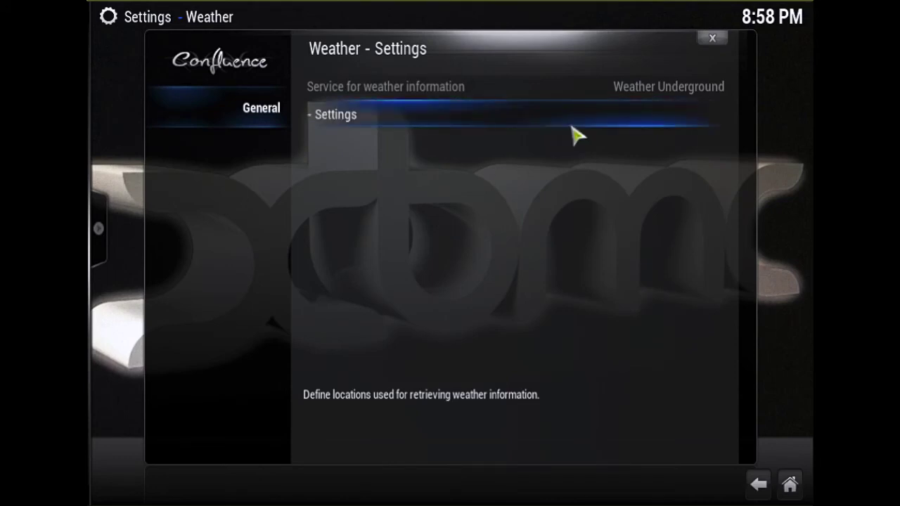
Step: Leave the settings for the home screen and open the Weather page
{"action": "key", "text": "Escape"}
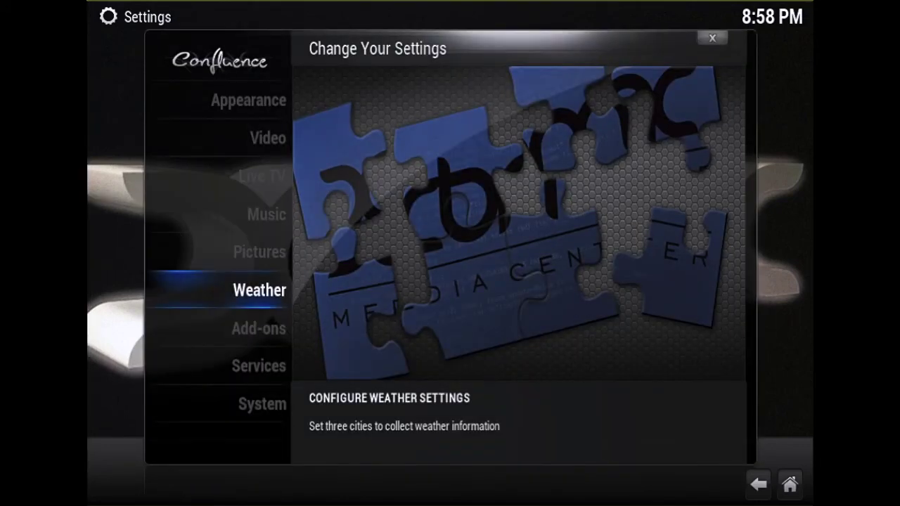
{"action": "key", "text": "Escape"}
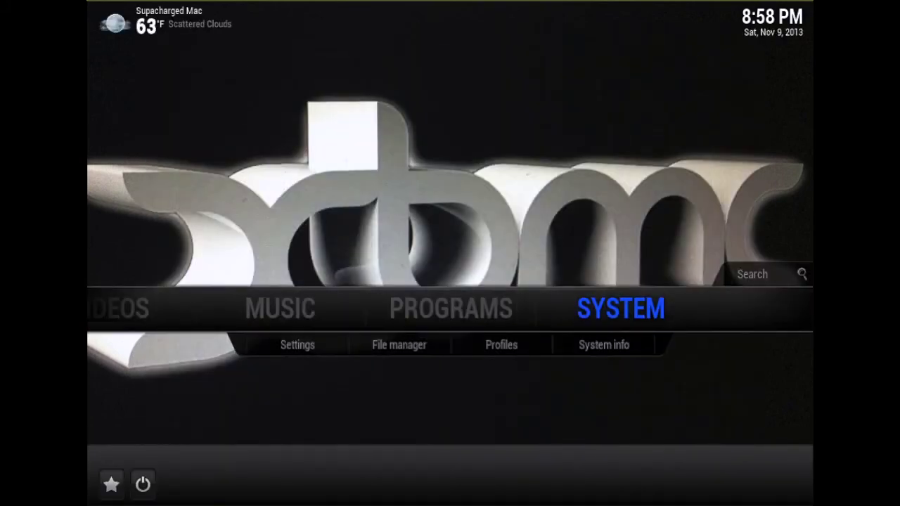
{"action": "key", "text": "Left"}
{"action": "key", "text": "Left"}
{"action": "key", "text": "Left"}
{"action": "key", "text": "Left"}
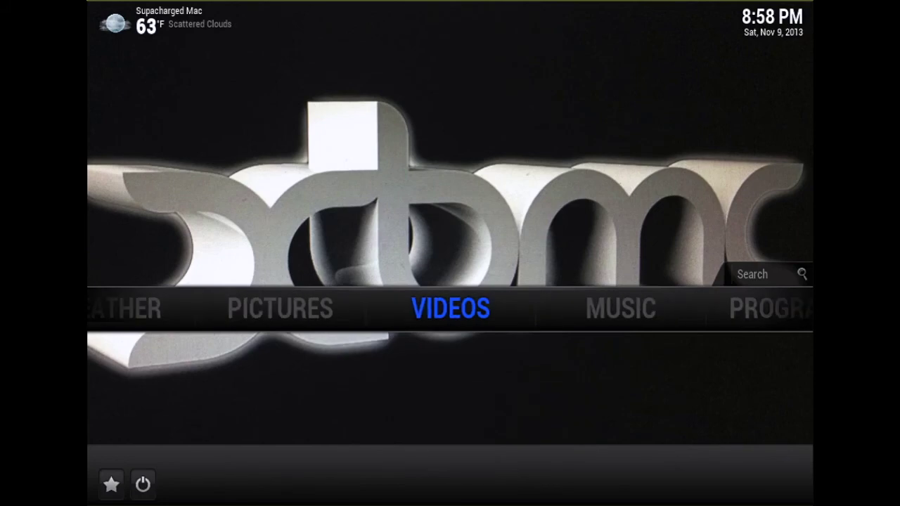
{"action": "key", "text": "Left"}
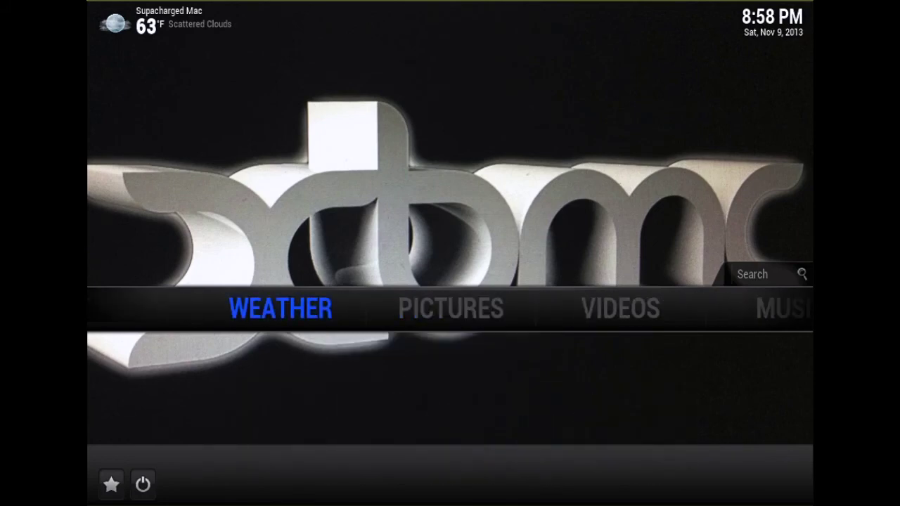
{"action": "key", "text": "Return"}
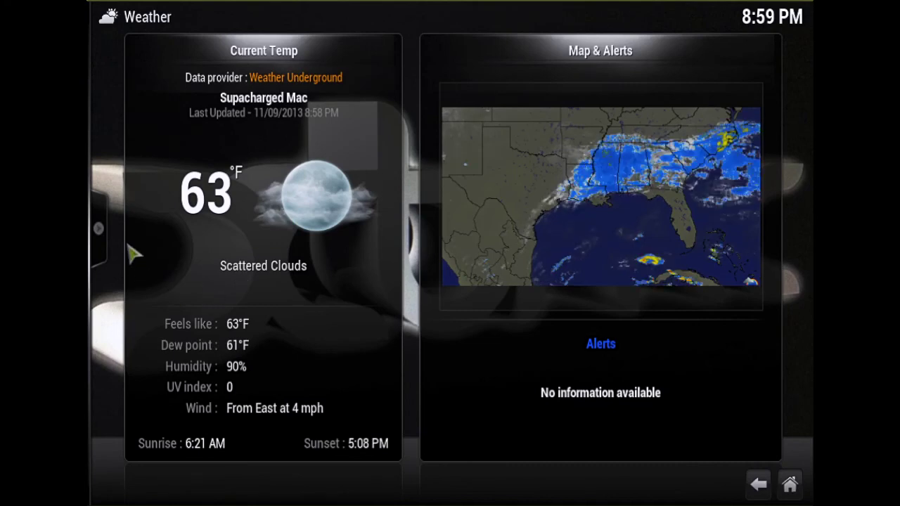
Step: Switch the Weather page's location to Supacharged iOS and return to the Videos entry on the home screen
{"action": "mouse_move", "coordinate": [100, 230]}
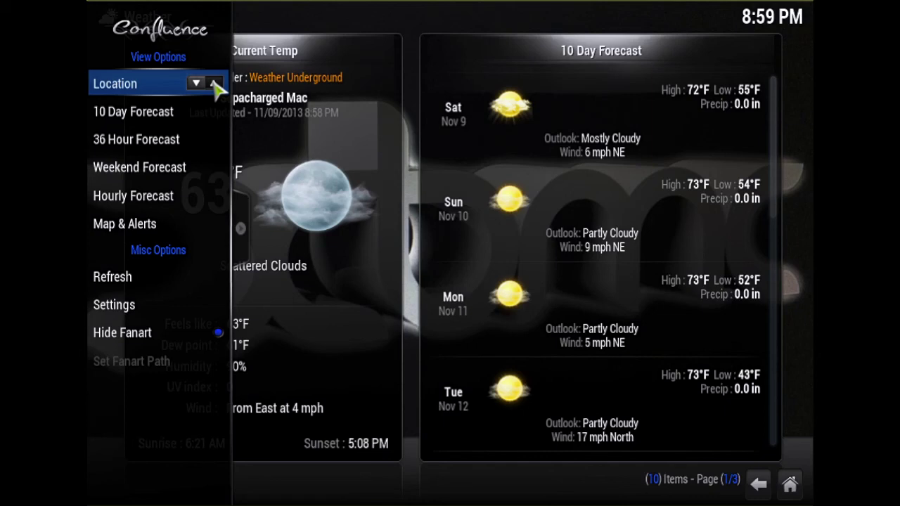
{"action": "left_click", "coordinate": [214, 83]}
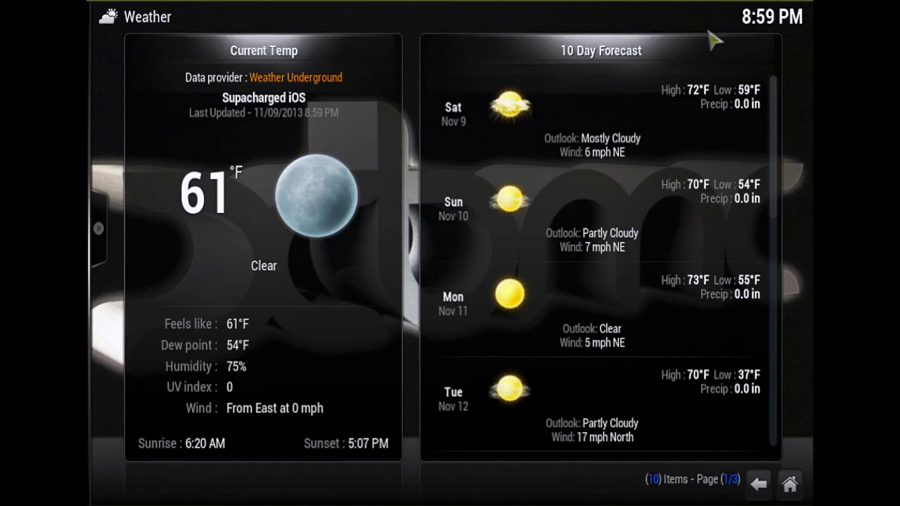
{"action": "key", "text": "Escape"}
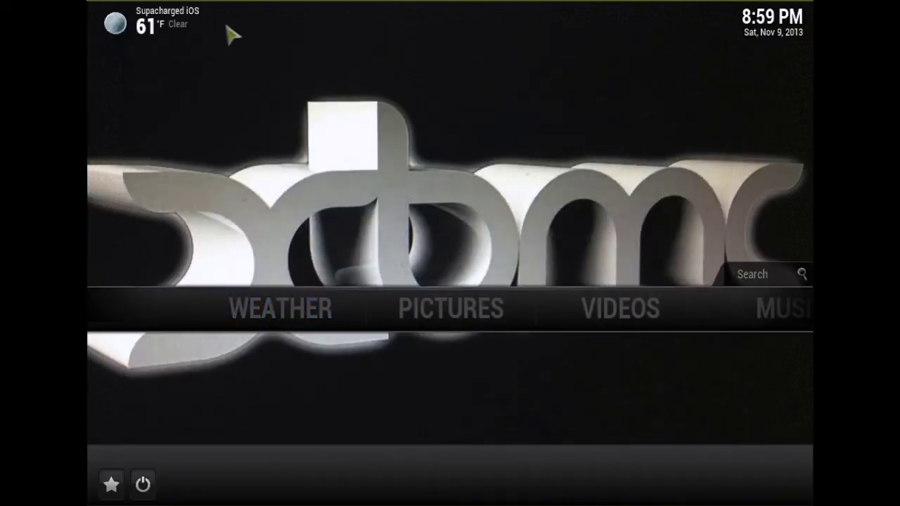
{"action": "key", "text": "Right"}
{"action": "key", "text": "Right"}
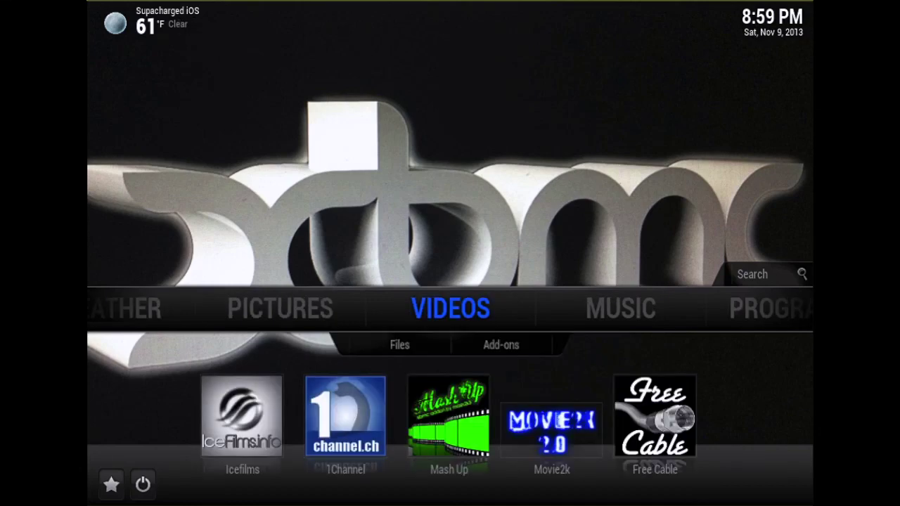